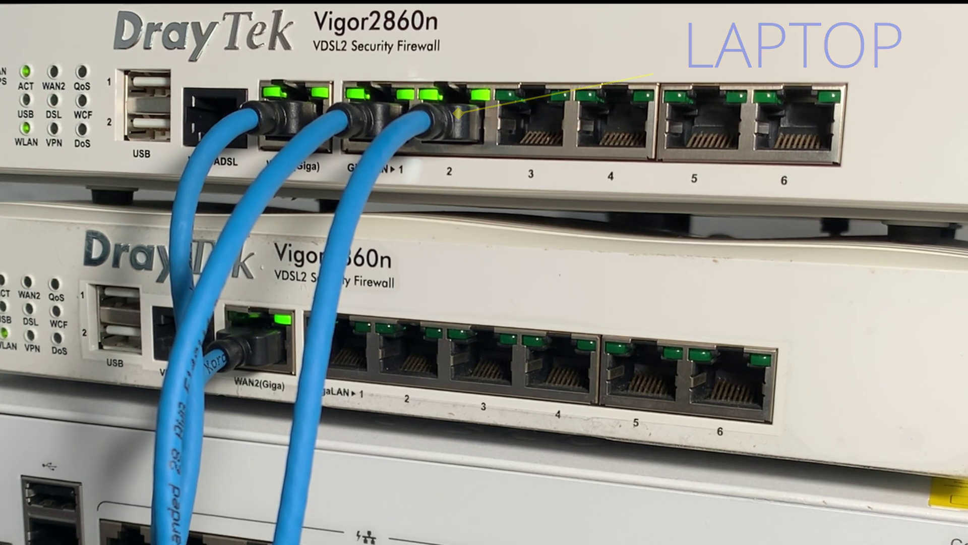
Log in to the router at 192.168.1.1 with the admin username and password.
click(335, 34)
text(192)
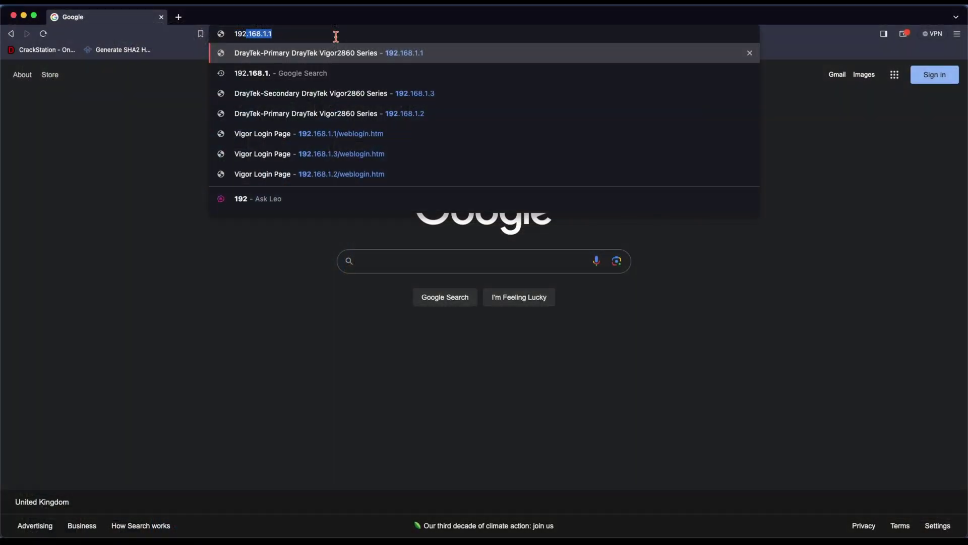
text(.168.1.1)
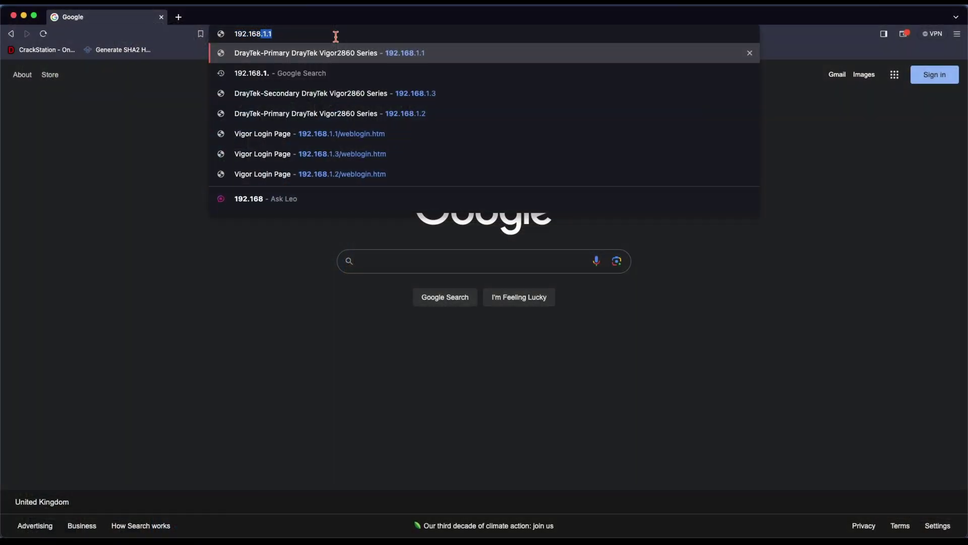
key(Return)
text(admin)
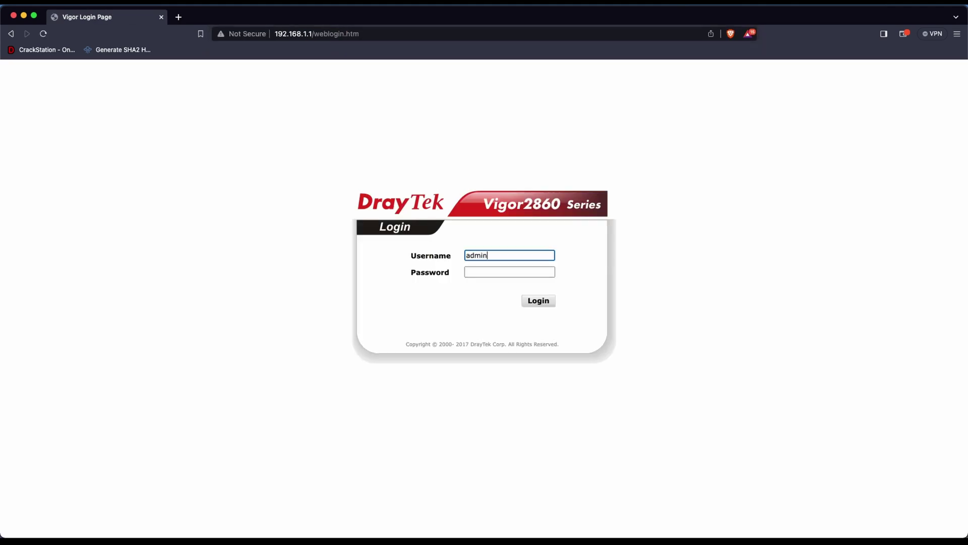
key(Tab)
text(admin)
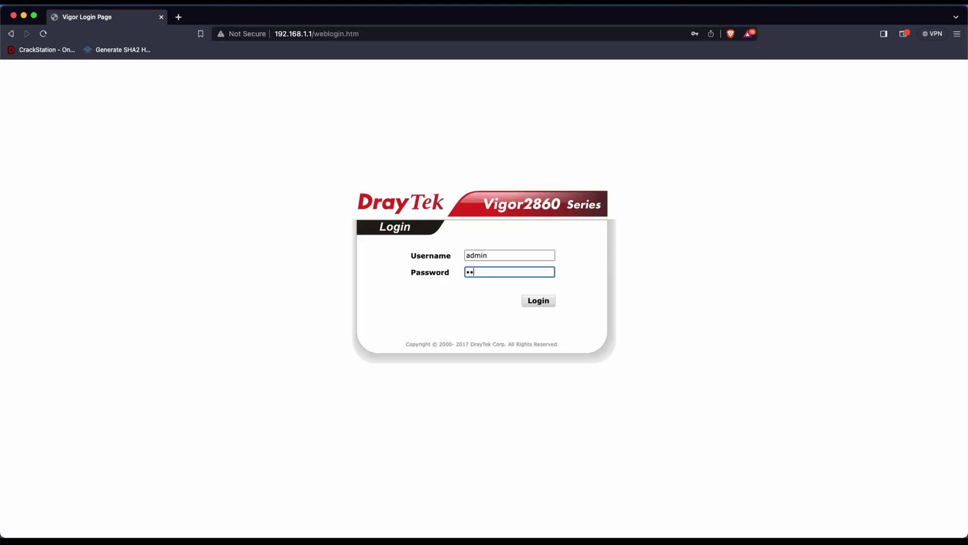
key(Return)
key(Return)
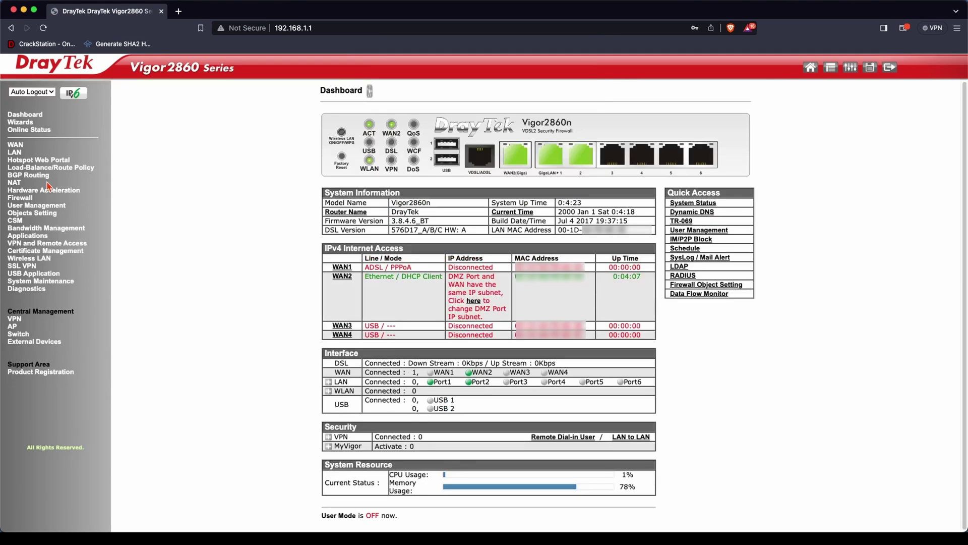
Open WAN2's Static or Dynamic IP details page under WAN > Internet Access.
click(15, 144)
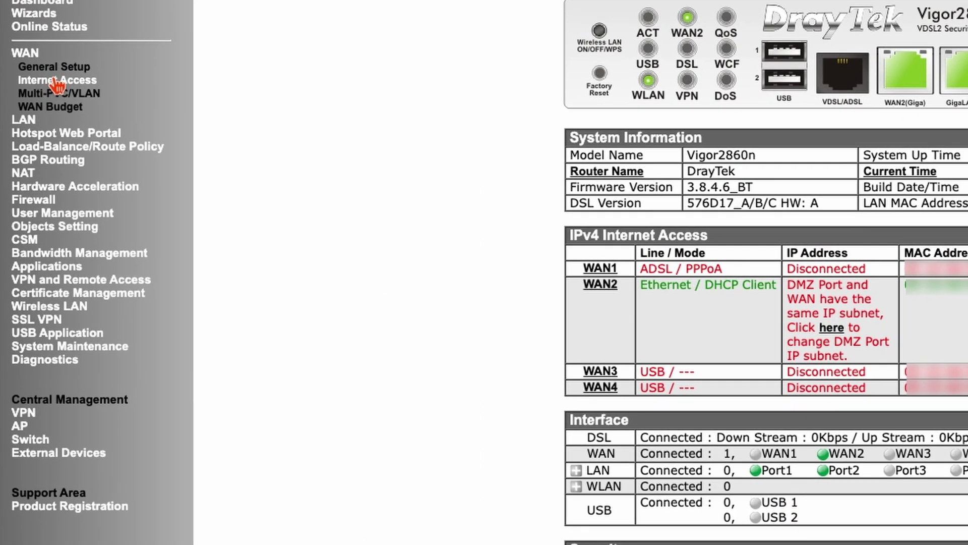
click(55, 81)
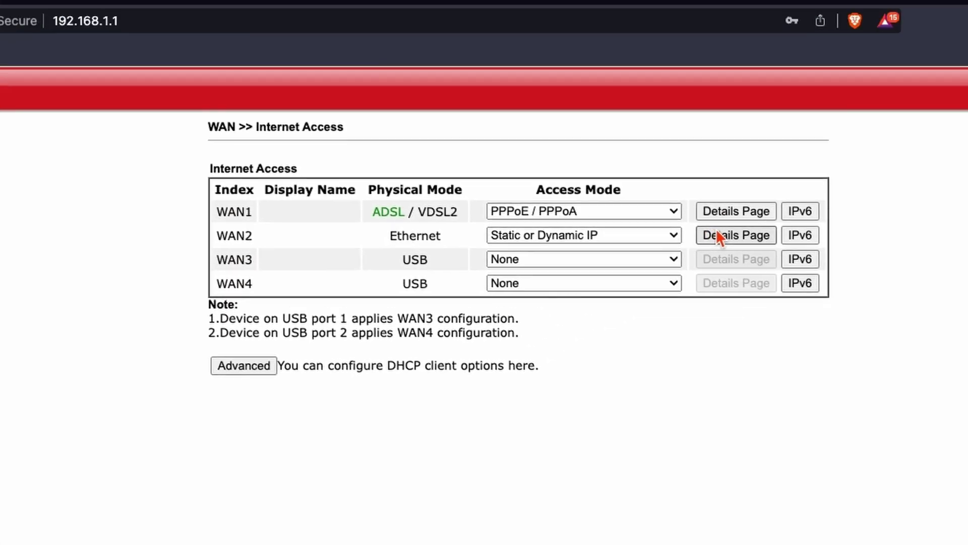
click(717, 232)
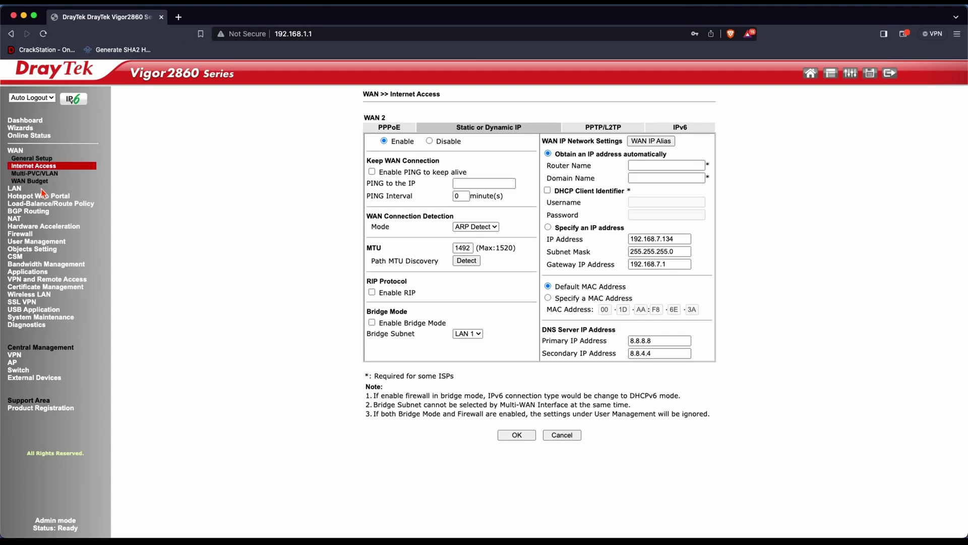
click(16, 189)
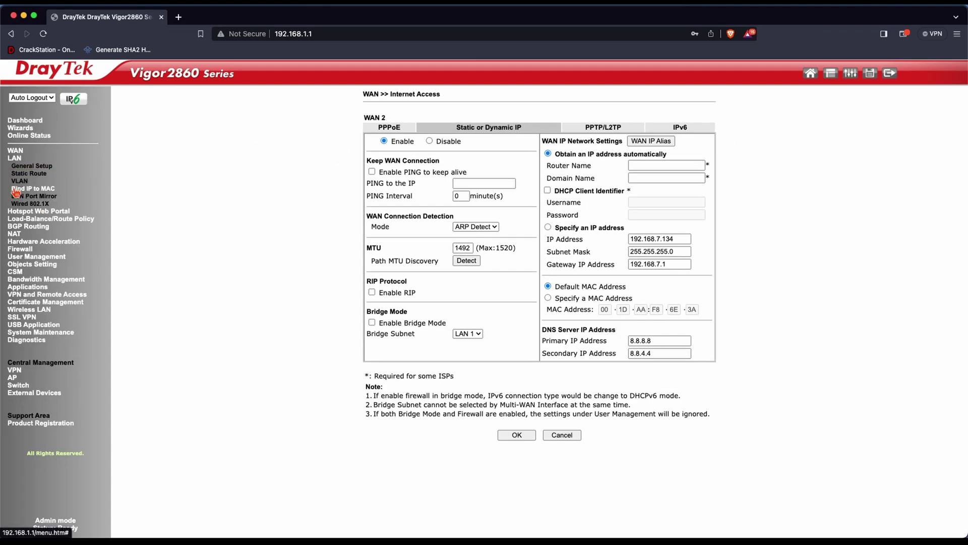
Change LAN 1's IP address to 192.168.1.2 in LAN > General Setup and save it.
click(32, 167)
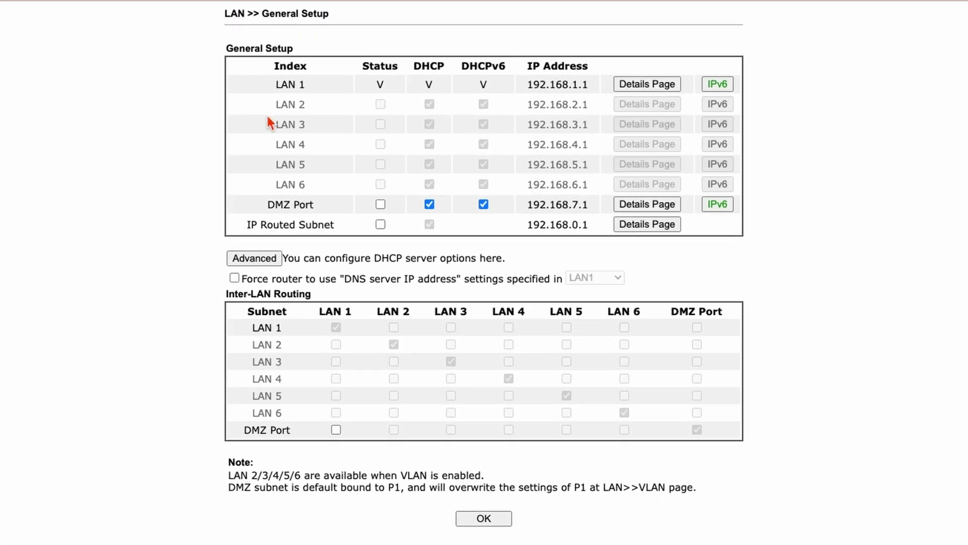
click(651, 83)
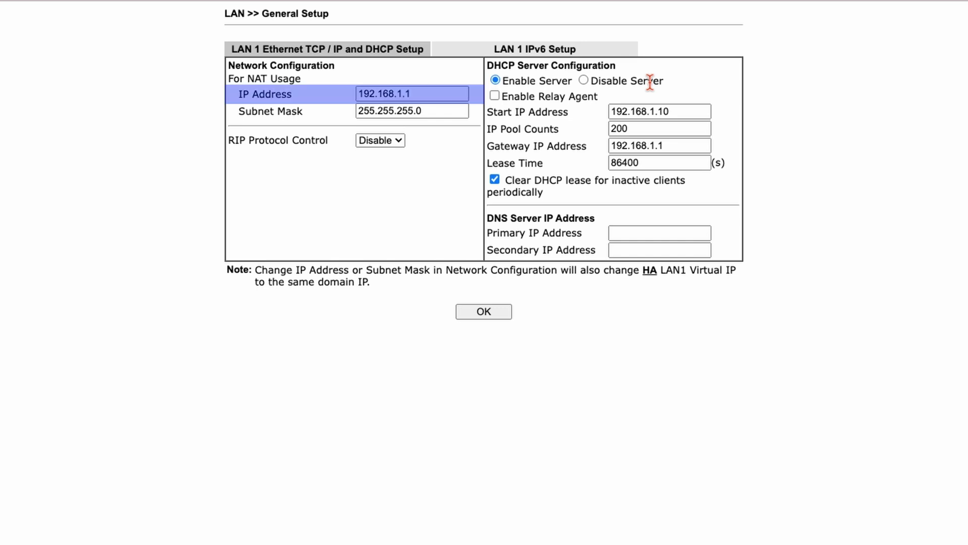
click(432, 92)
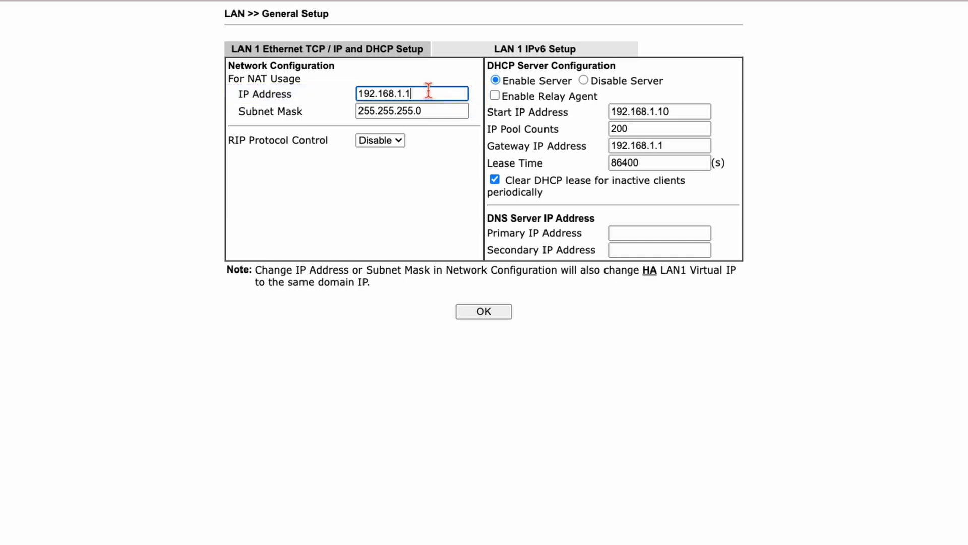
key(BackSpace)
text(2)
click(483, 311)
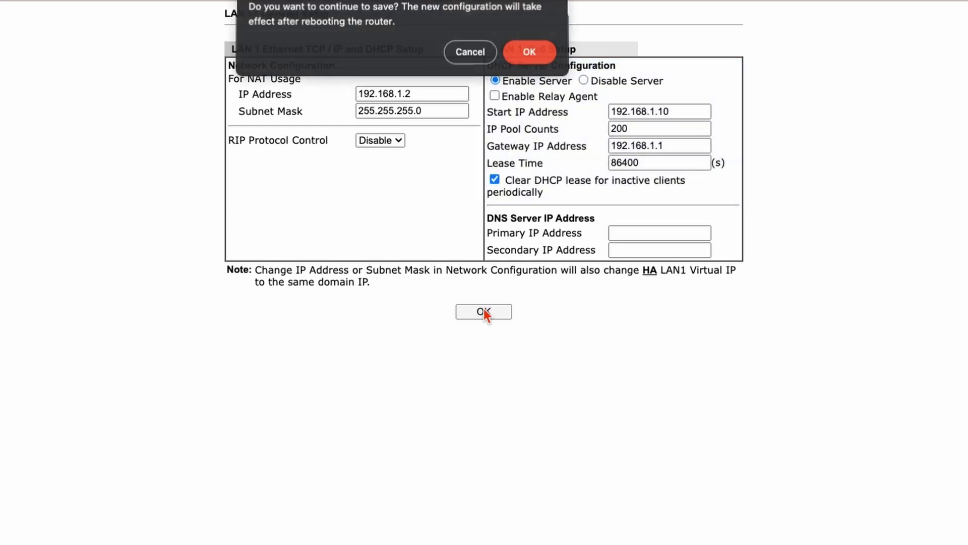
click(529, 52)
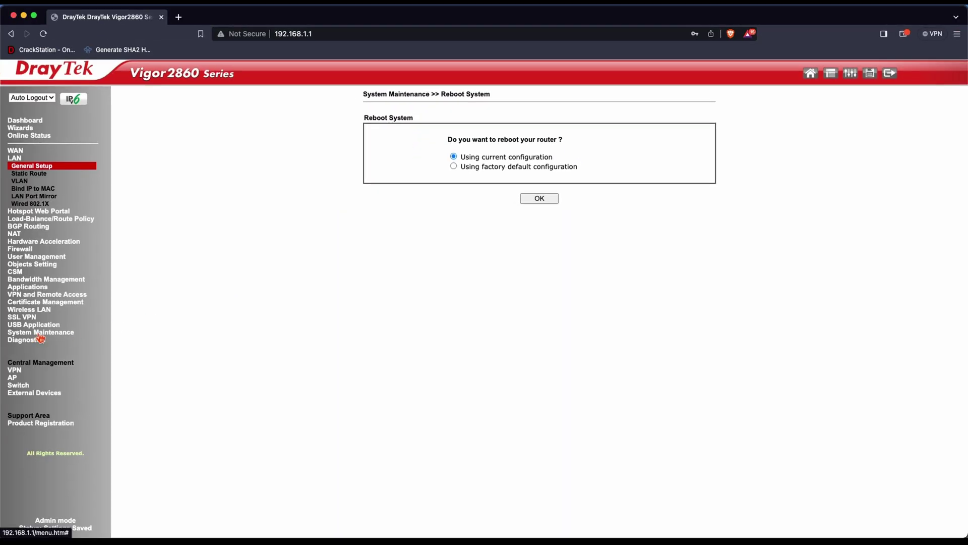
Rename the router to DrayTek-Primary and reboot it with the current configuration.
click(36, 333)
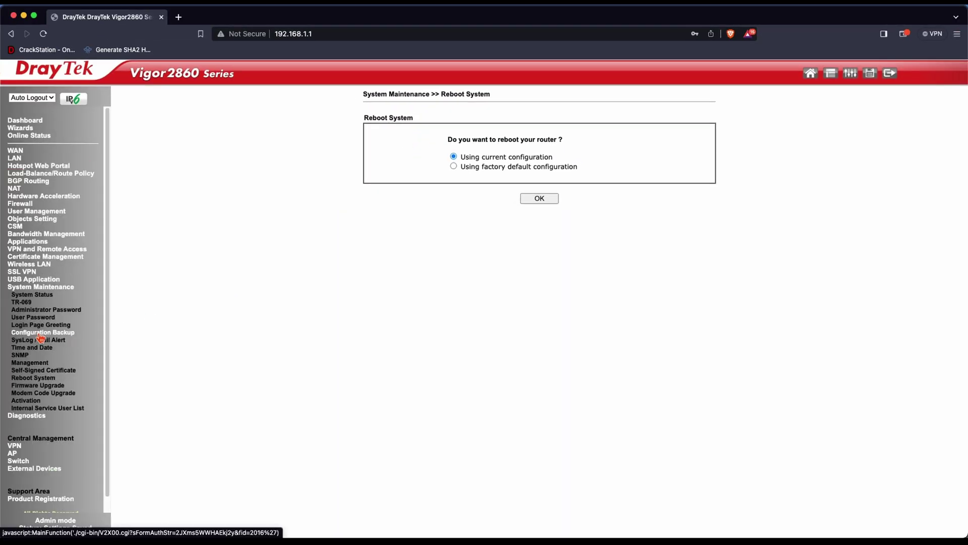
click(29, 362)
click(504, 136)
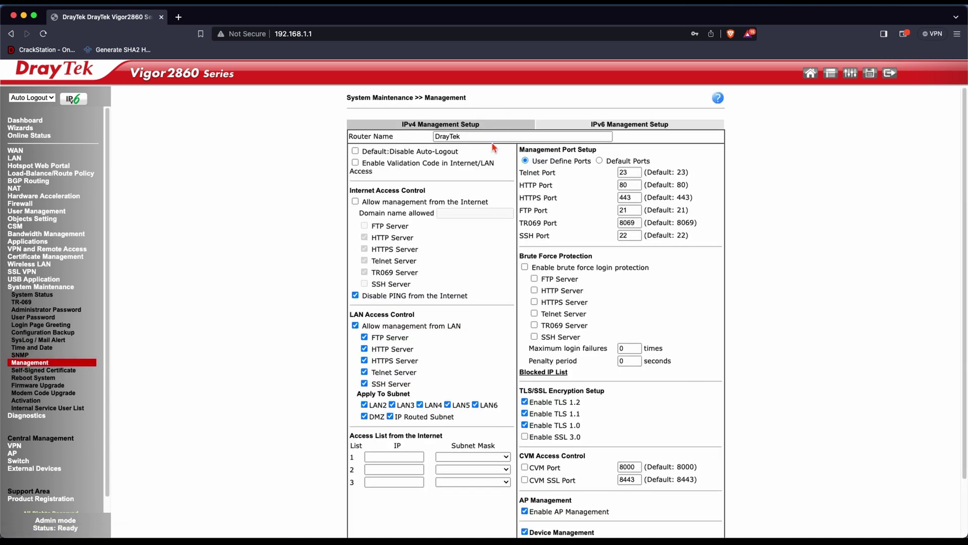
text(p)
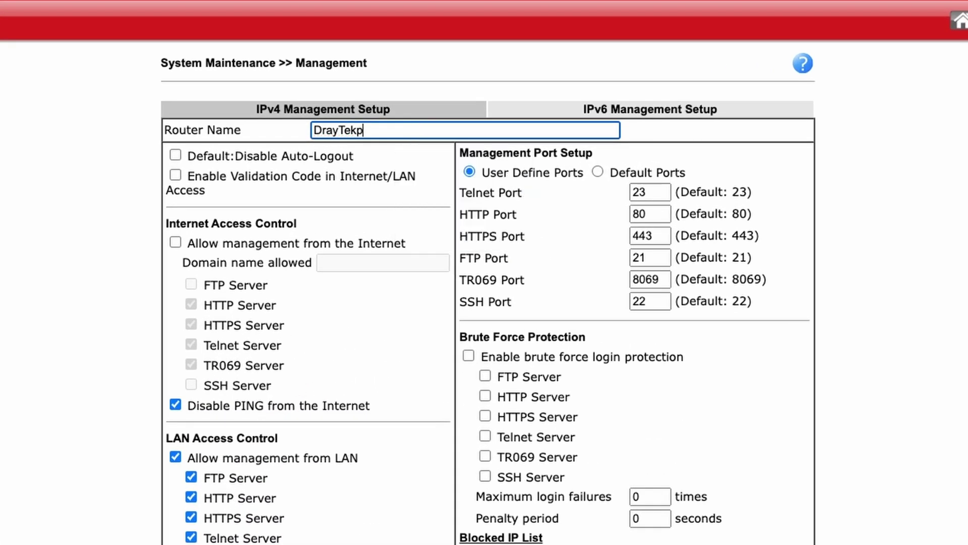
key(BackSpace)
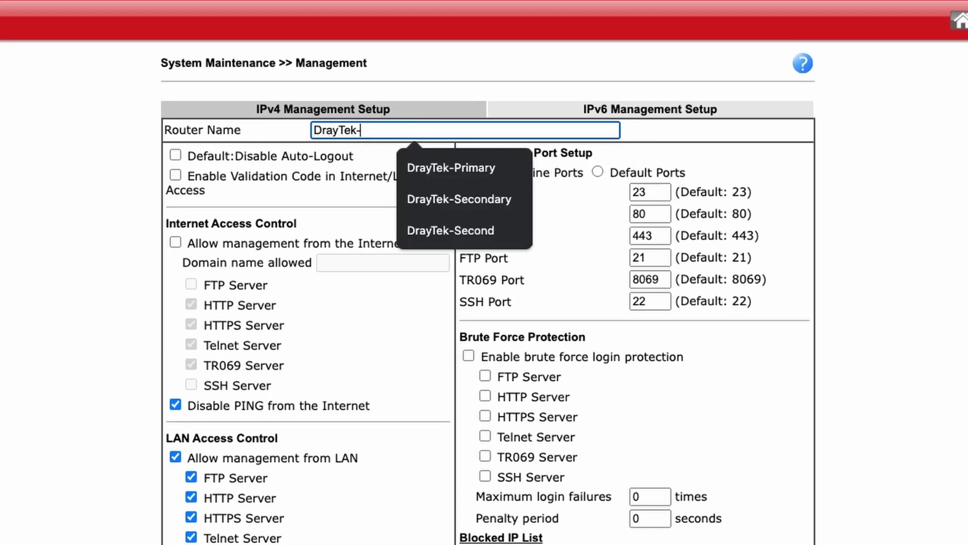
text(-Primary)
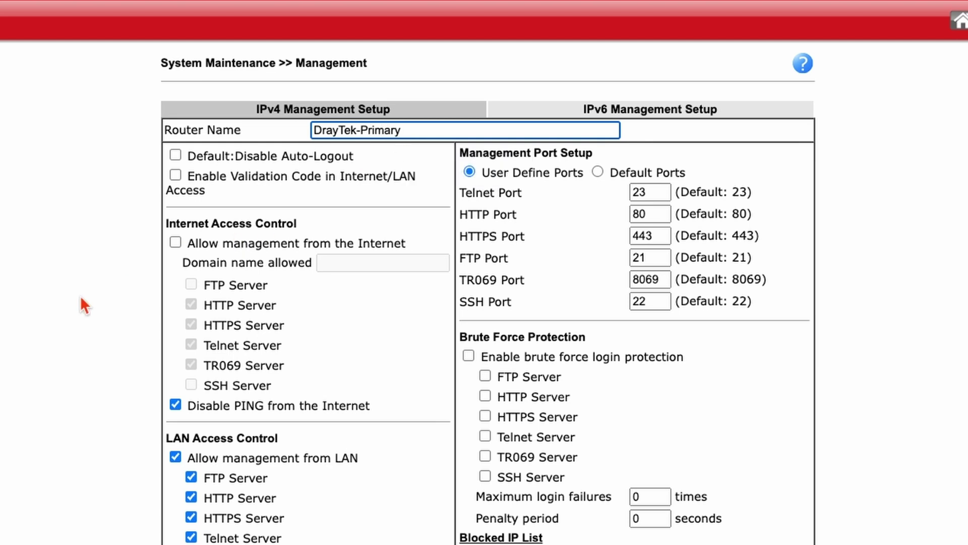
scroll(80, 295, down, 8)
click(498, 517)
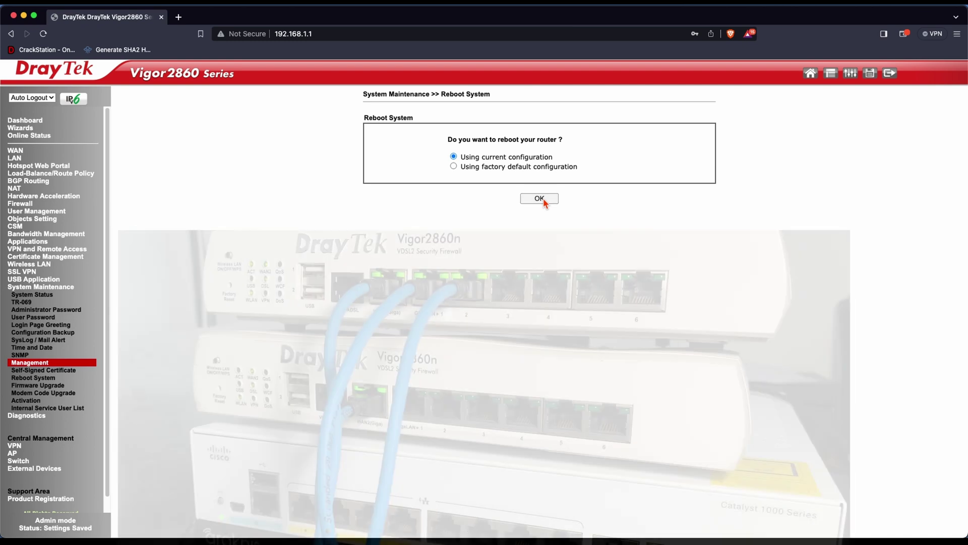
click(539, 198)
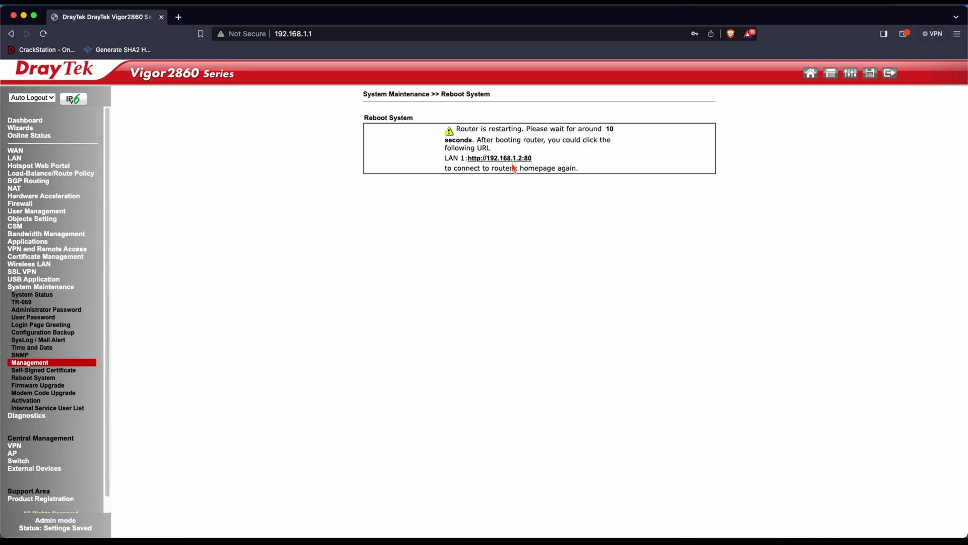
Log in at 192.168.1.2 as admin and dismiss the default-password alert.
click(510, 159)
text(admin)
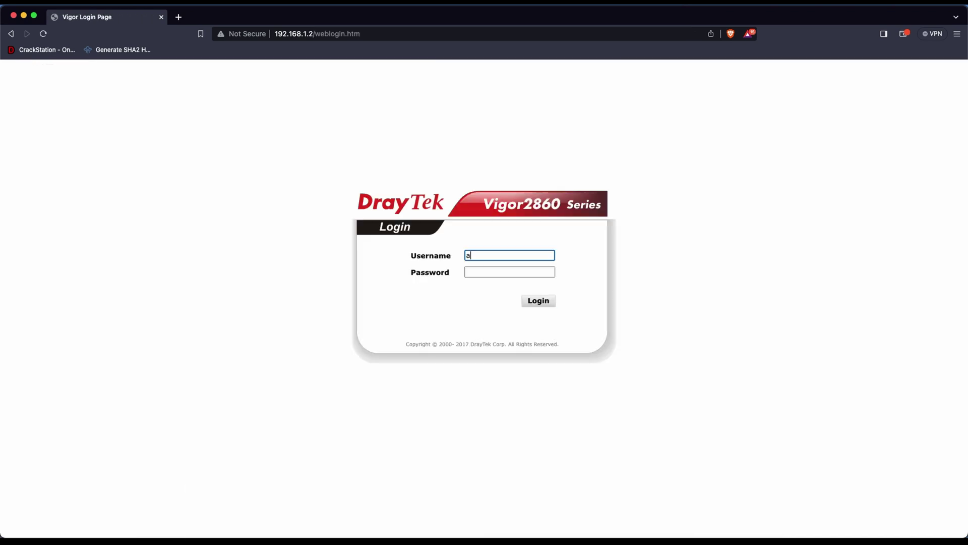
key(Tab)
text(admin)
key(Return)
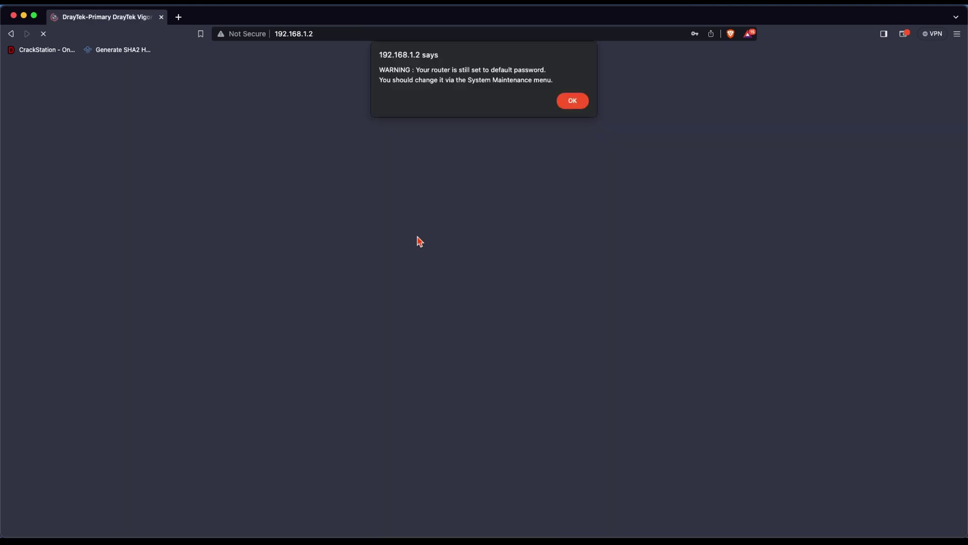
key(Return)
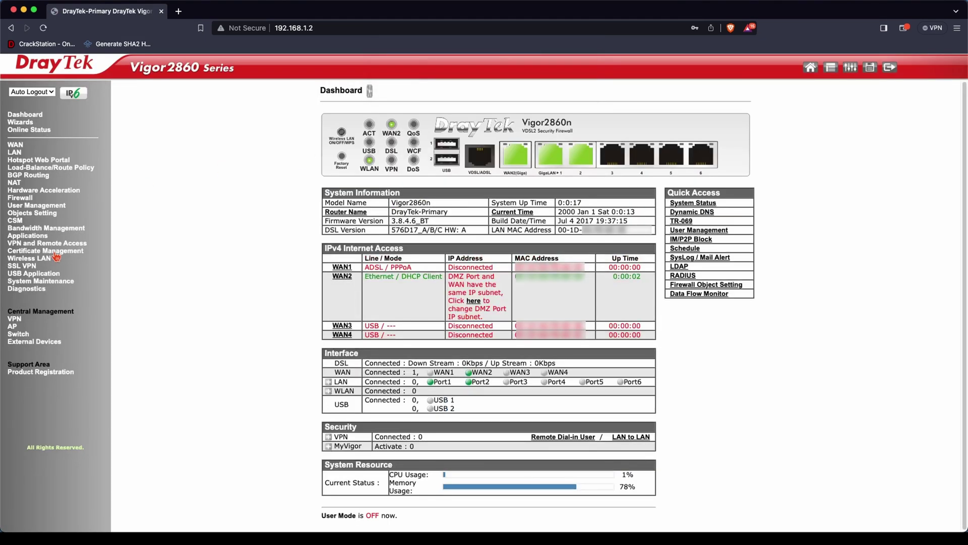
Choose Hot-Standby as the redundancy method in Applications >> High Availability.
click(29, 236)
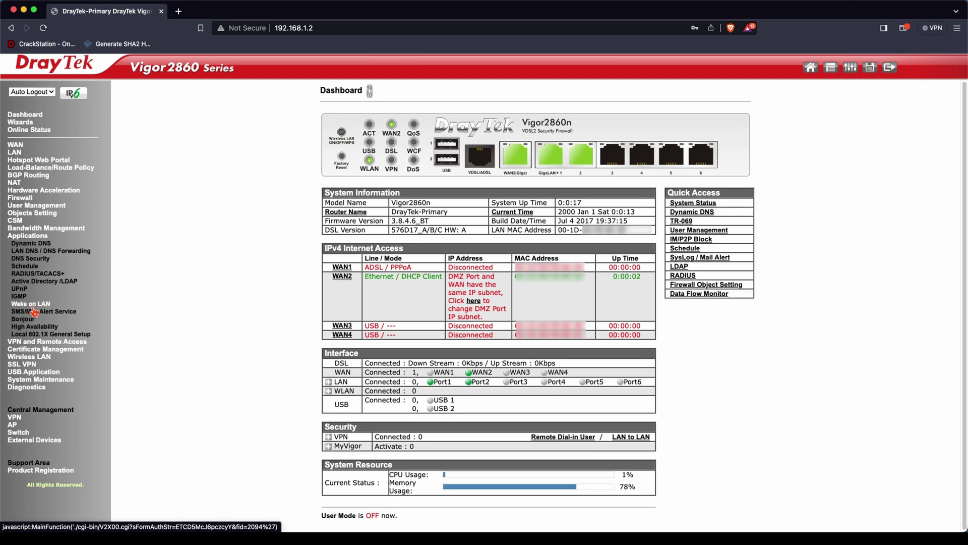
click(34, 326)
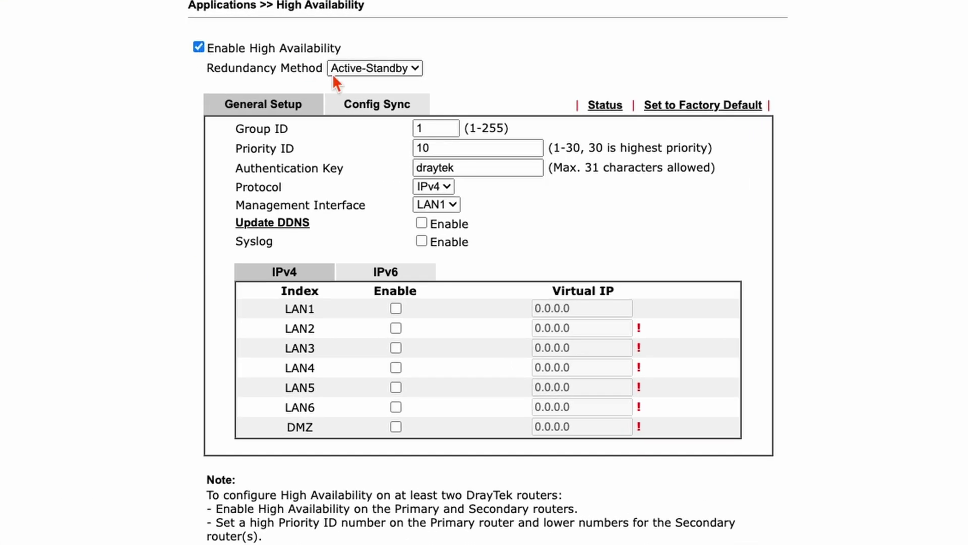
click(359, 68)
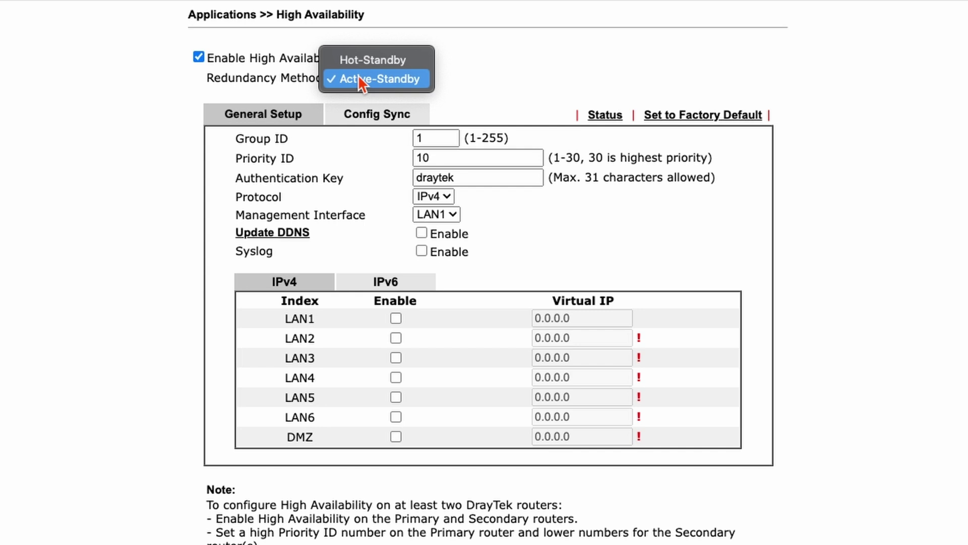
click(367, 60)
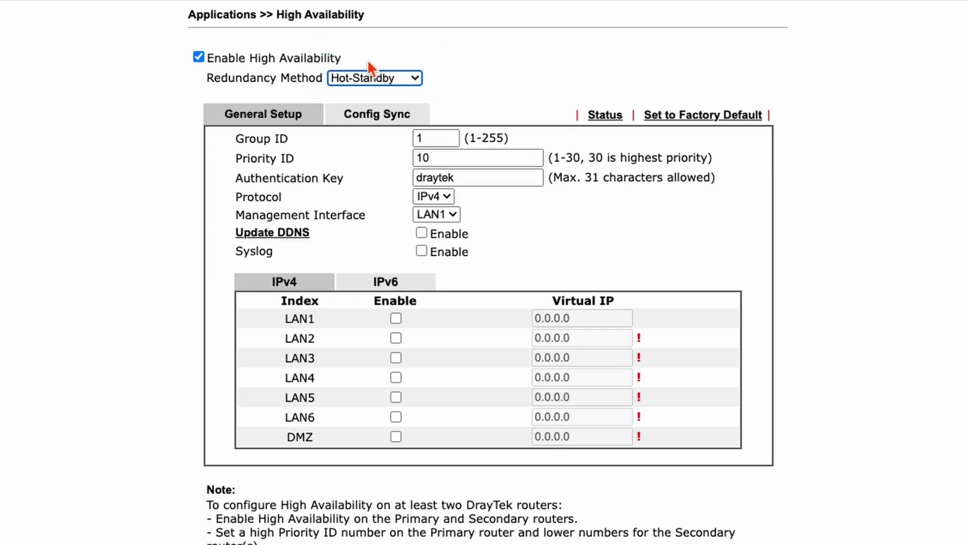
triple_click(460, 138)
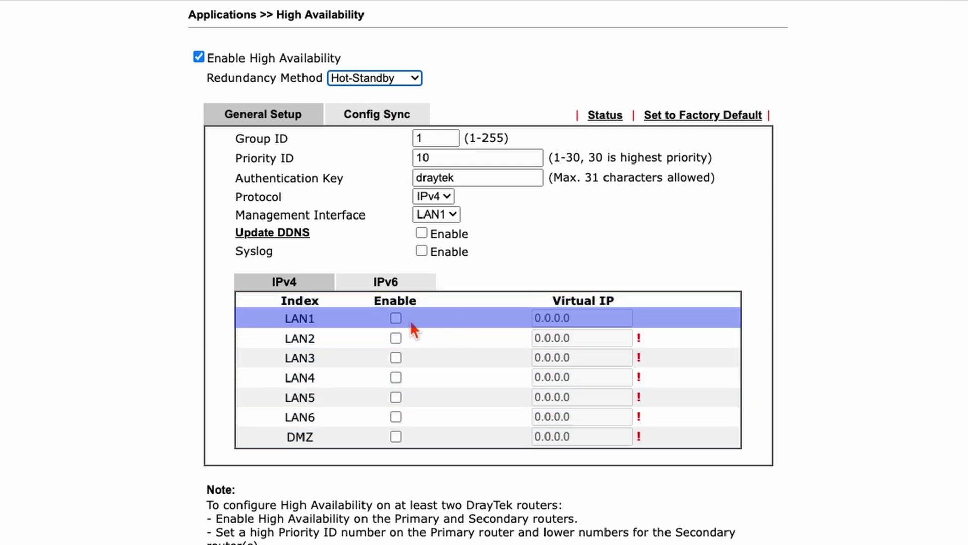
Enable LAN1 with virtual IP 192.168.1.1, then view the Config Sync settings.
click(396, 318)
click(603, 319)
key(BackSpace)
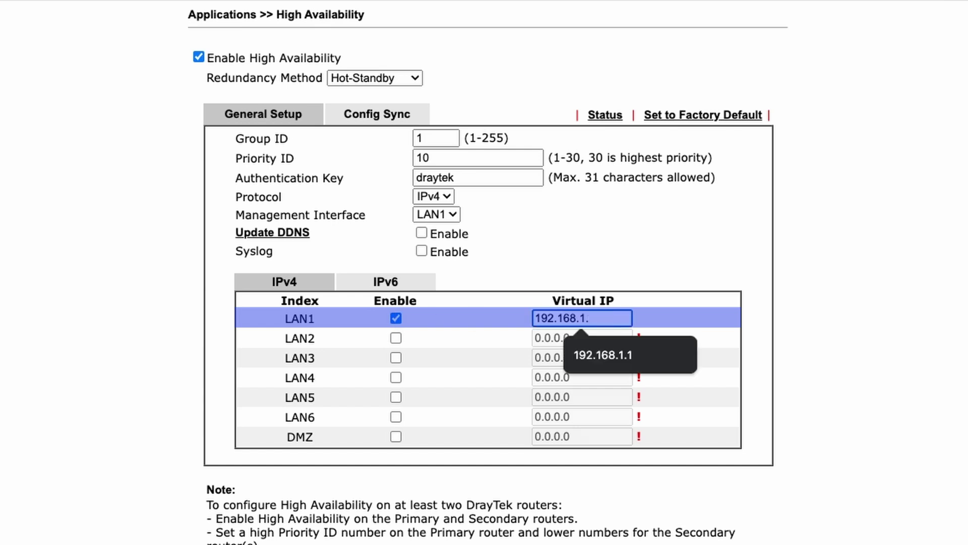
text(1)
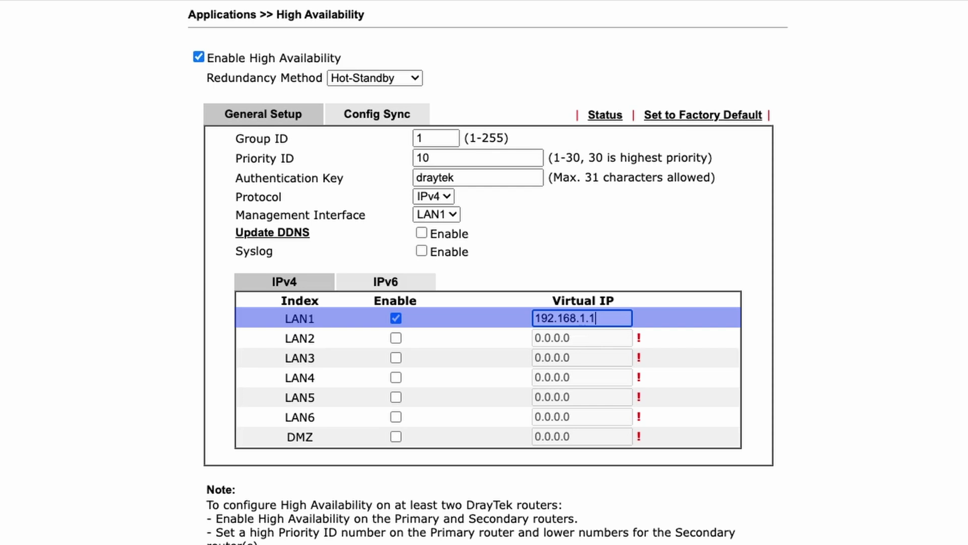
click(378, 117)
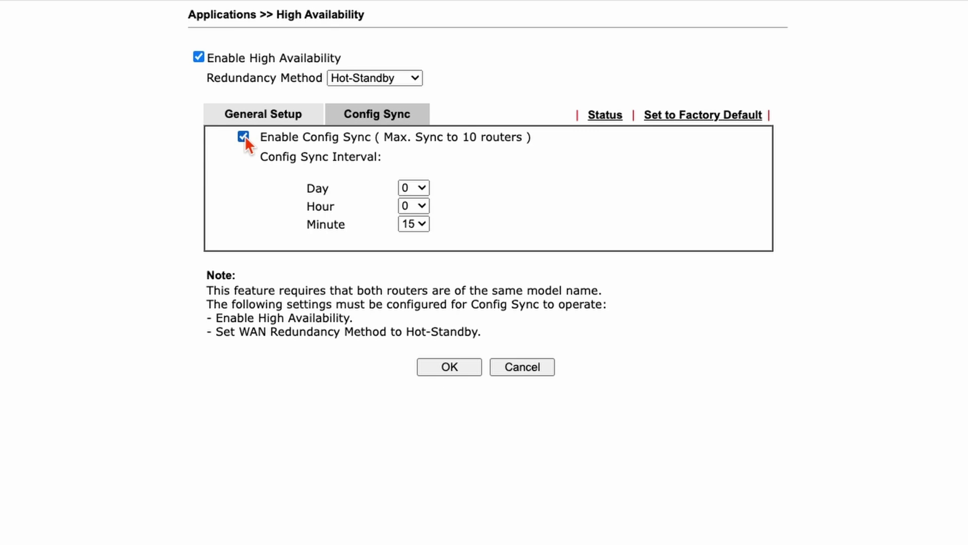
Return to the High Availability General Setup tab.
click(262, 114)
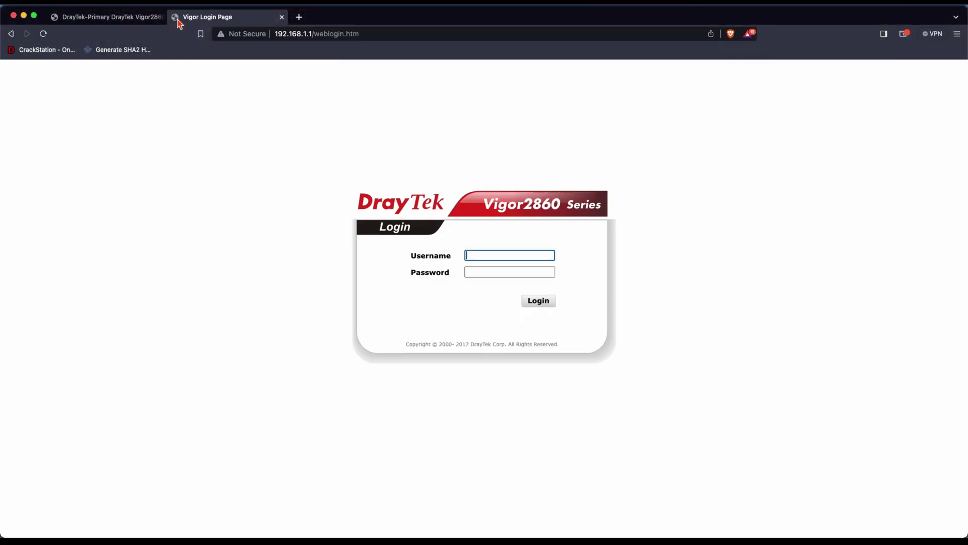
Log in to the second router as admin and dismiss the default-password alert.
text(admin)
key(Tab)
text(admin)
key(Return)
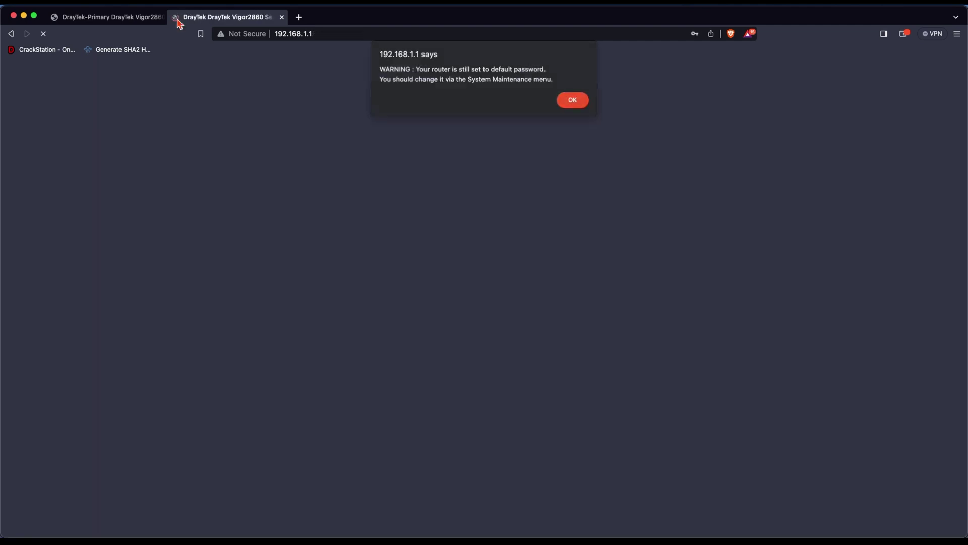
key(Return)
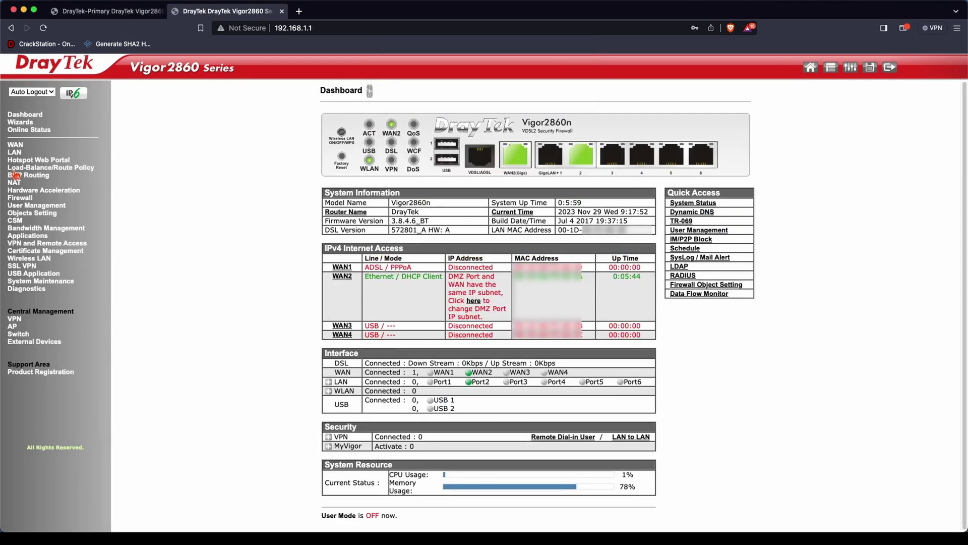
Check the WAN2 details page, then open LAN > General Setup.
click(15, 144)
click(33, 160)
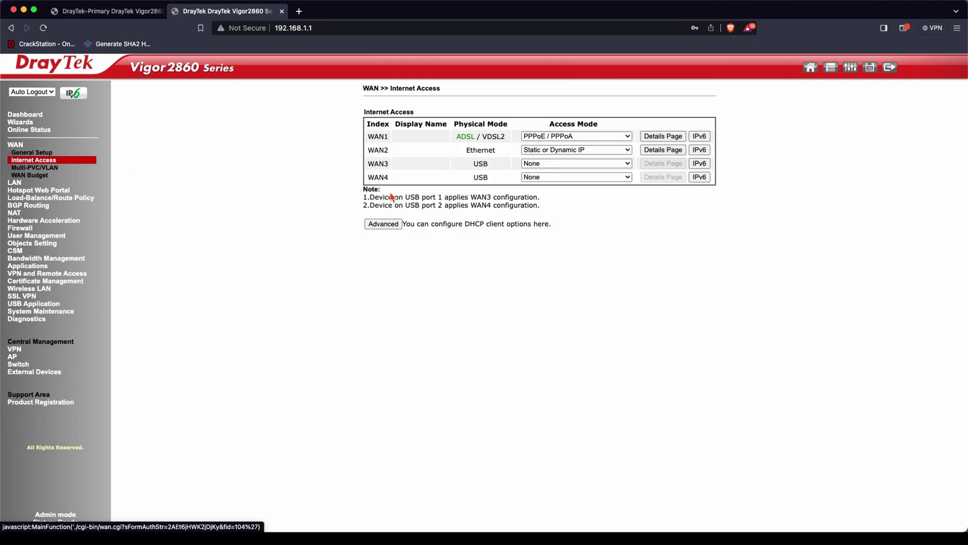
click(655, 150)
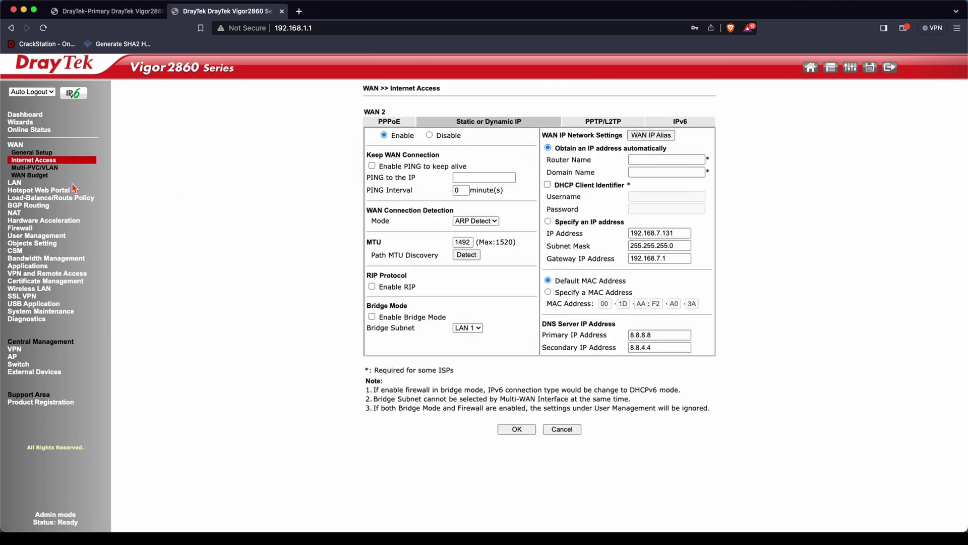
click(19, 184)
click(34, 160)
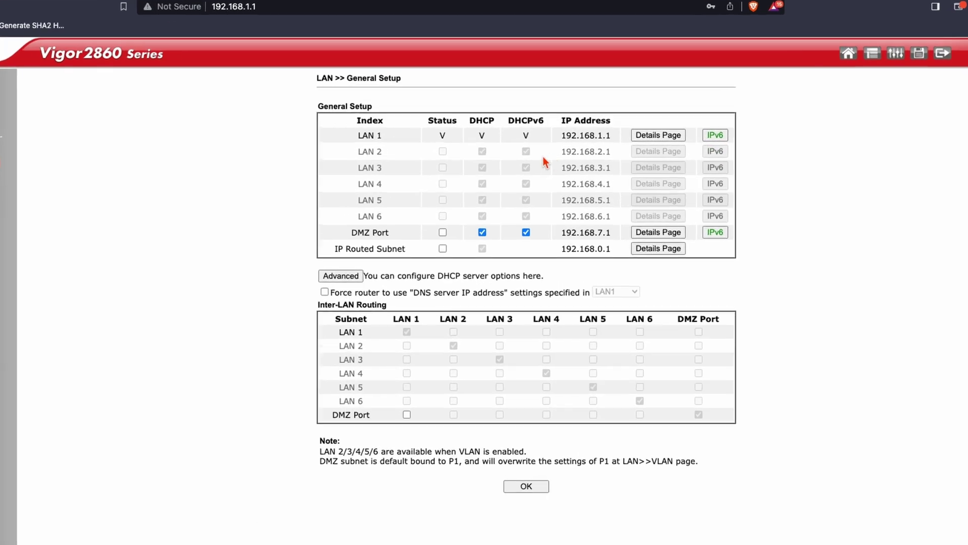
Change the second router's LAN 1 IP address to 192.168.1.3 and save it.
click(658, 136)
click(423, 143)
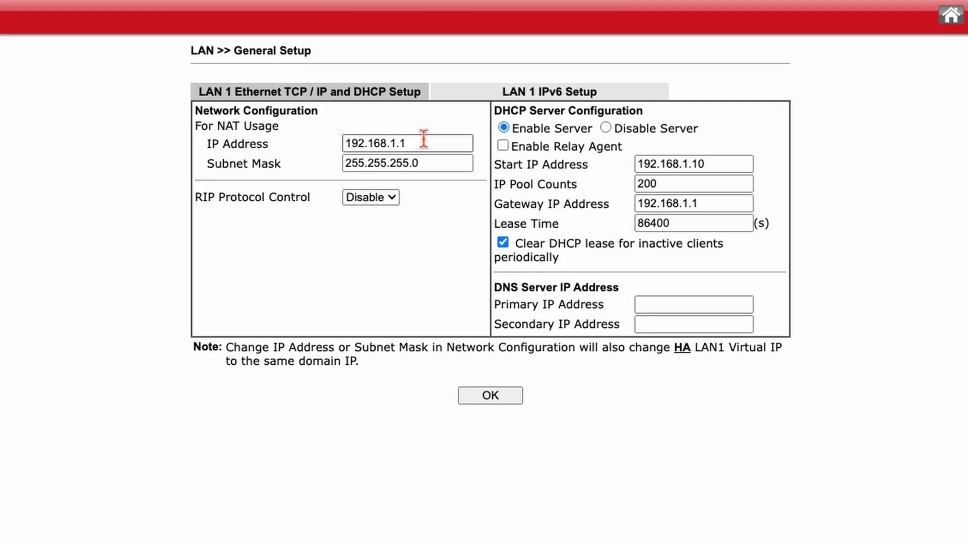
key(BackSpace)
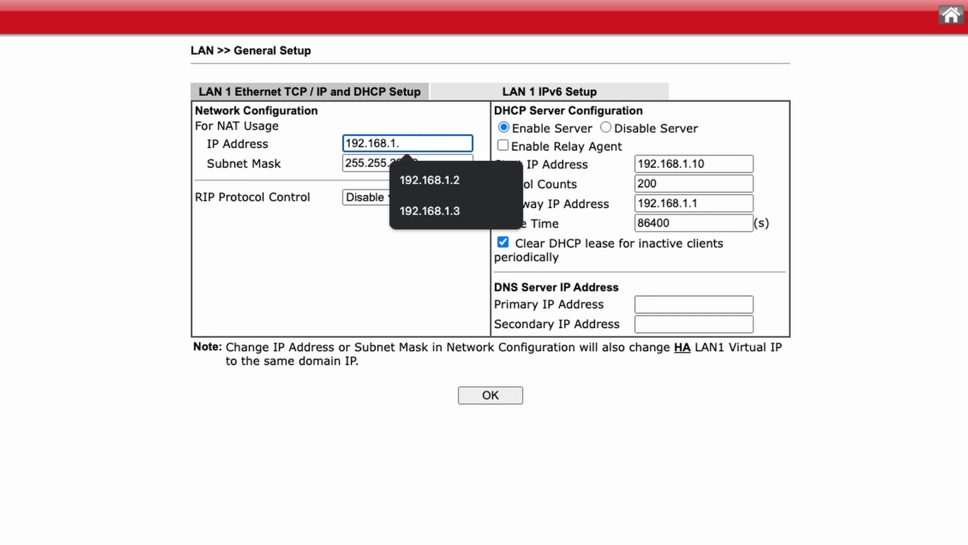
text(3)
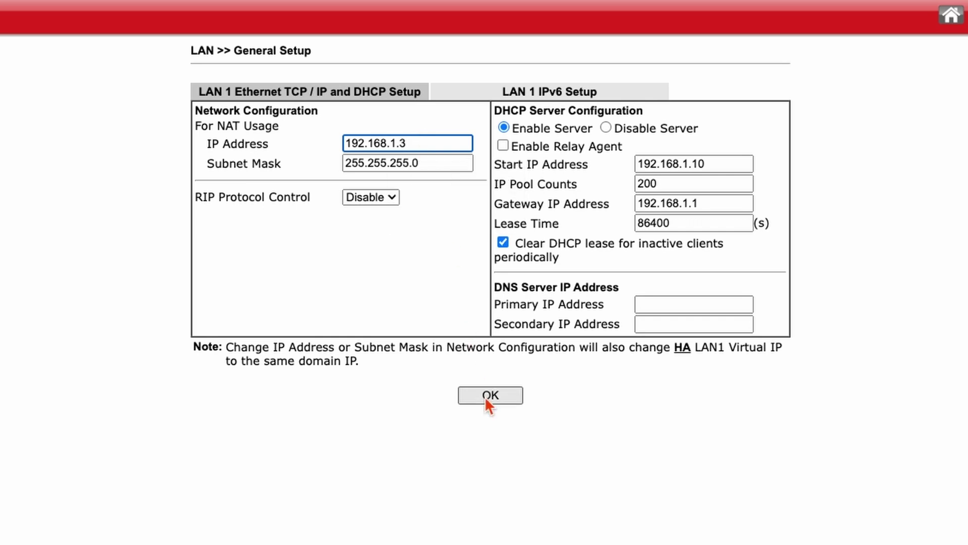
click(485, 395)
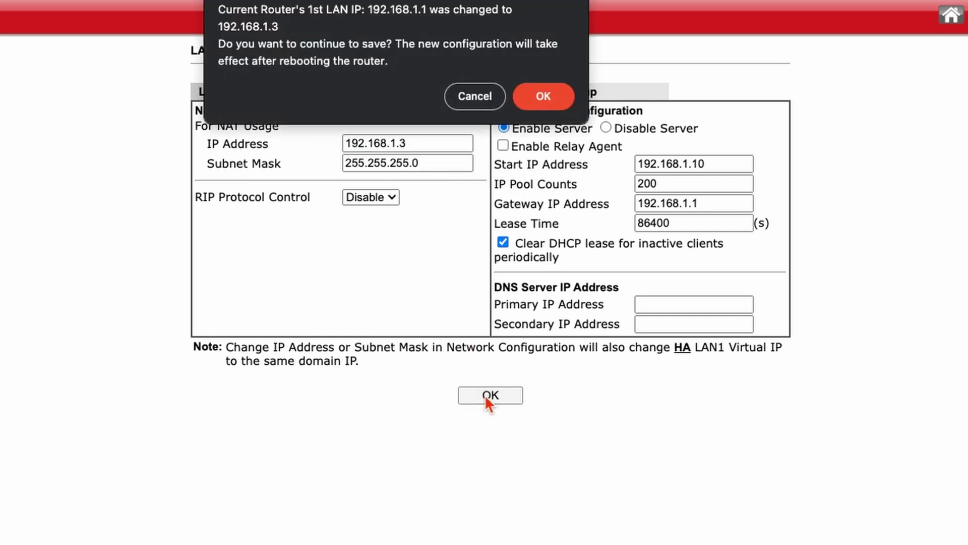
click(542, 96)
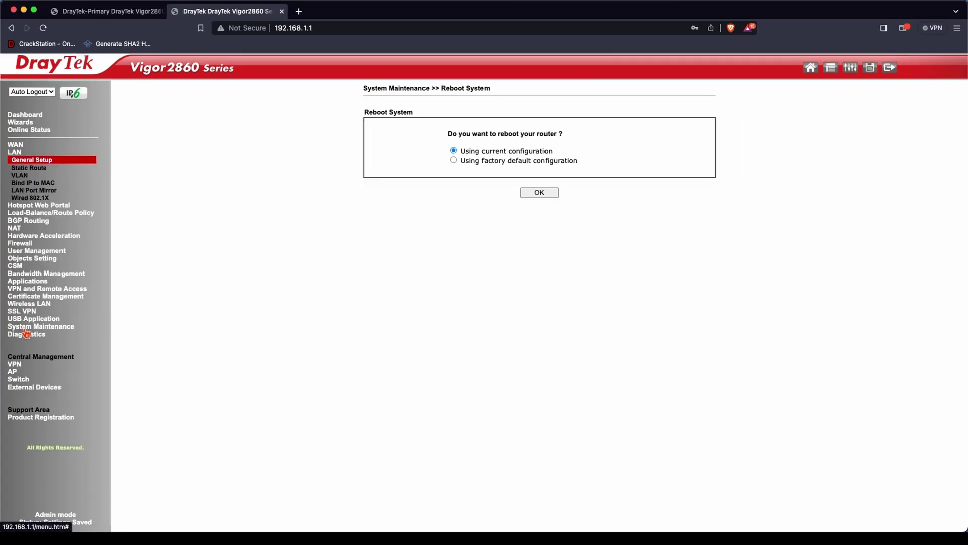
click(26, 328)
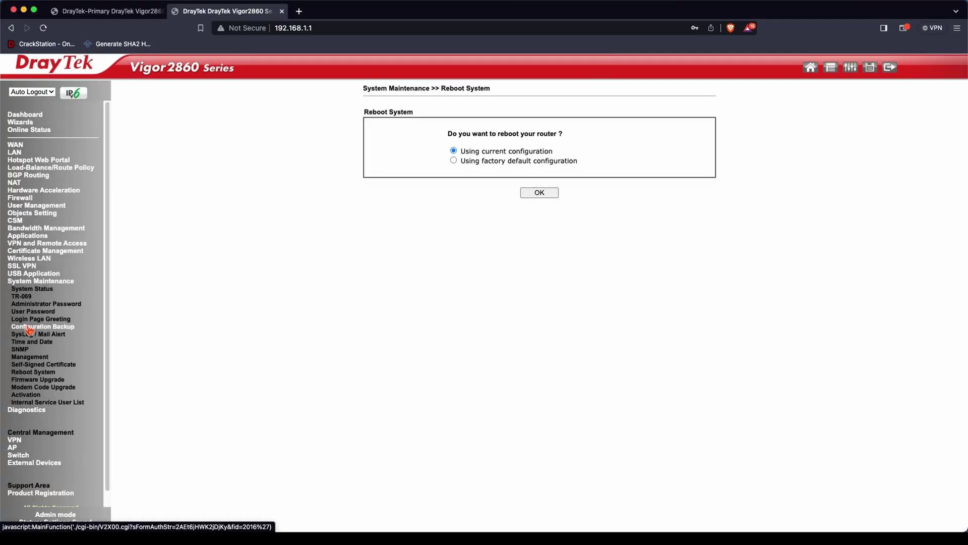
Rename the router to DrayTek-Secondary in Management settings and reboot with current configuration.
click(41, 356)
click(519, 145)
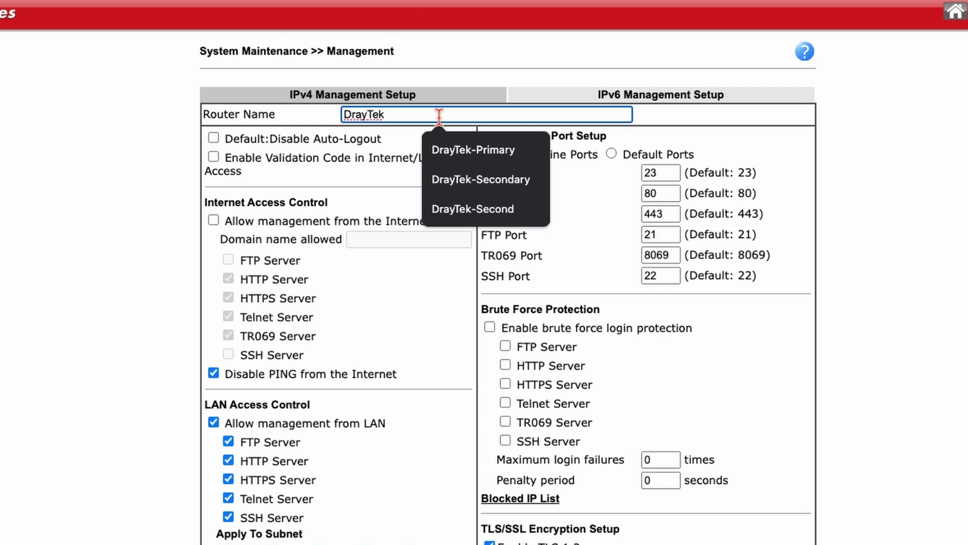
text(-Secondary)
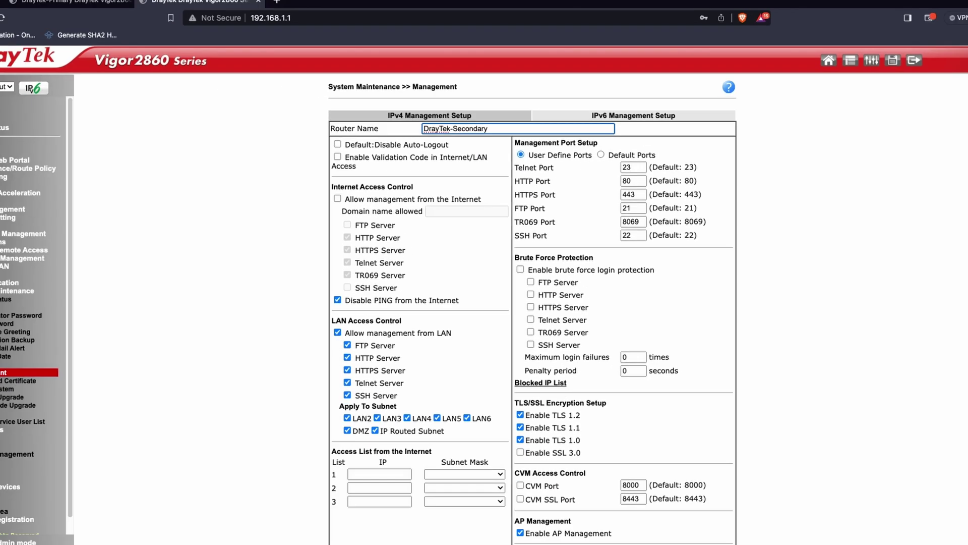
scroll(315, 222, down, 3)
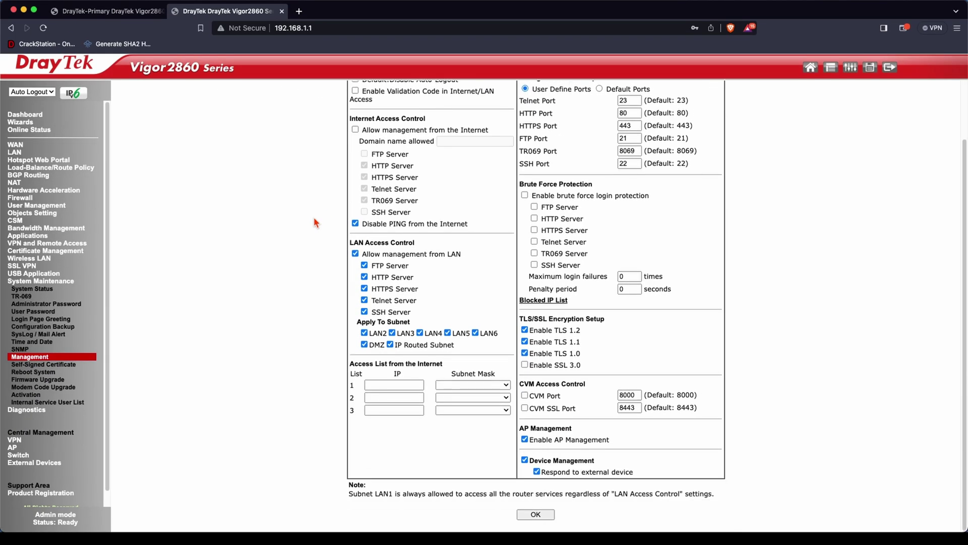
click(536, 514)
click(539, 193)
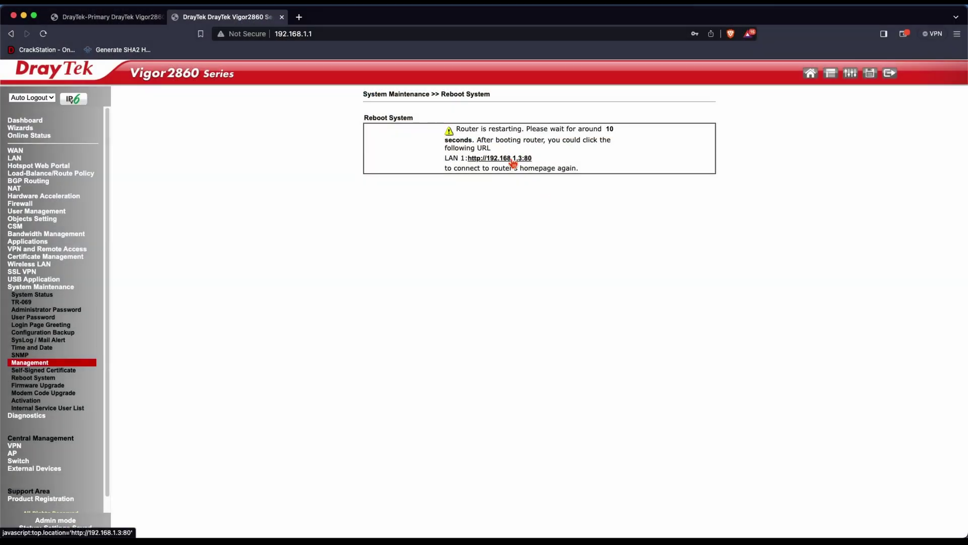
Log back in as admin at 192.168.1.3 and dismiss the default-password warning.
click(509, 161)
text(admin)
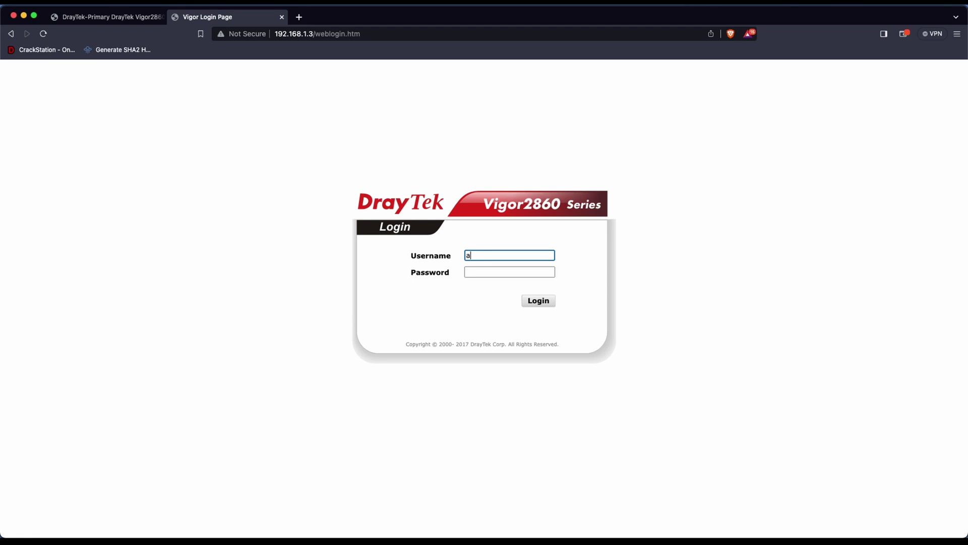
key(Tab)
key(Return)
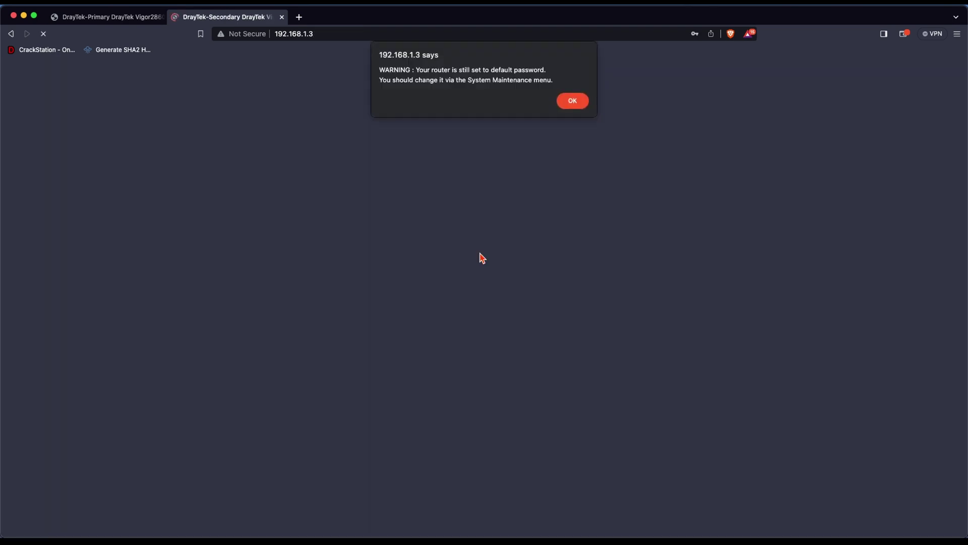
key(Return)
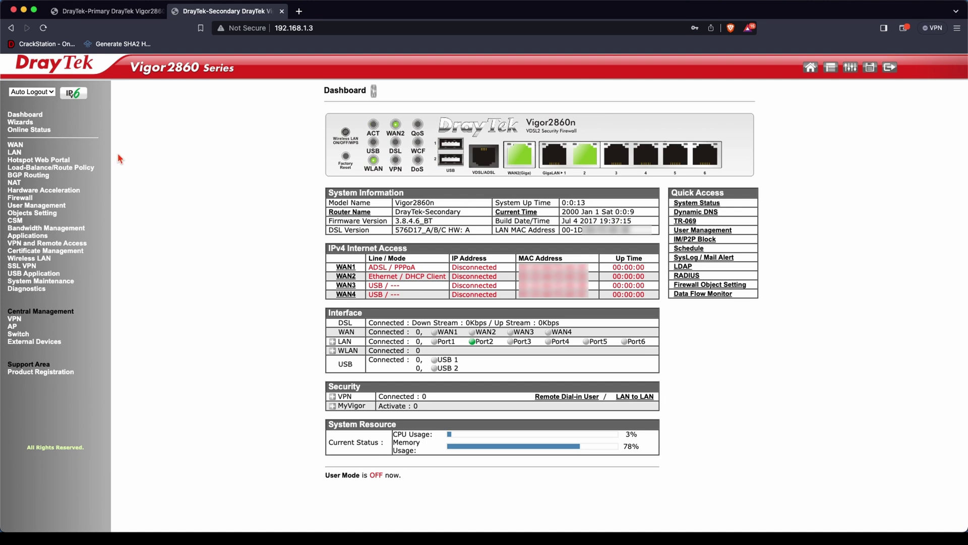
In High Availability, set the redundancy method to Hot-Standby with Priority ID 1.
click(24, 236)
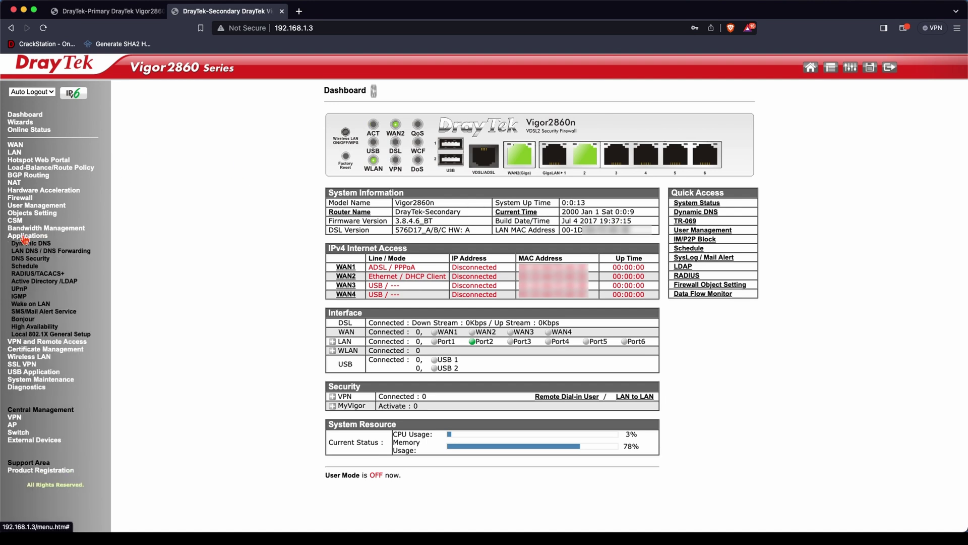
click(33, 327)
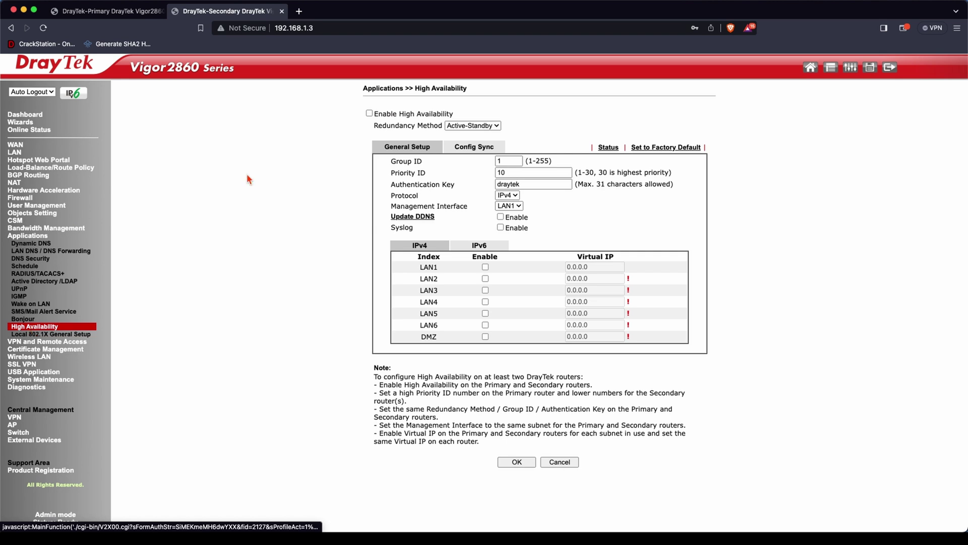
click(452, 124)
click(480, 116)
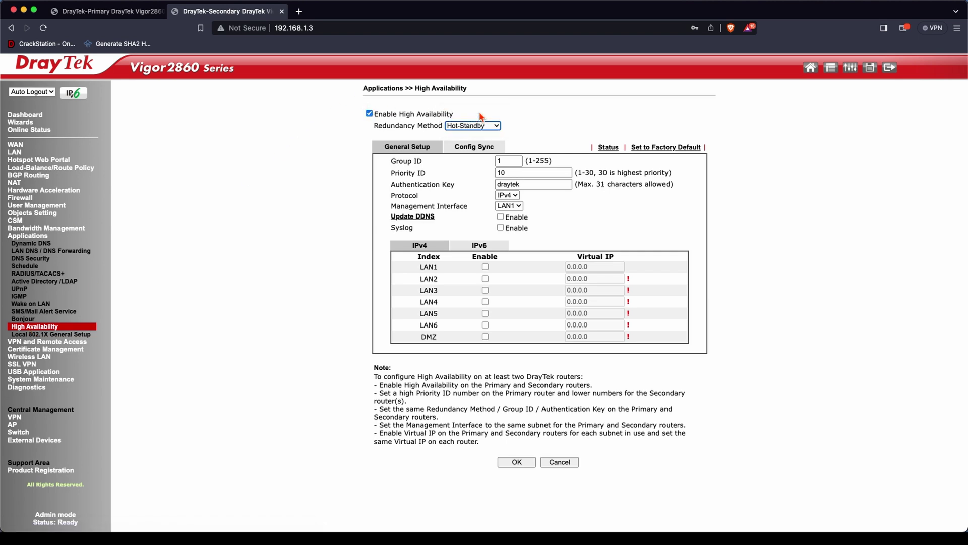
click(512, 173)
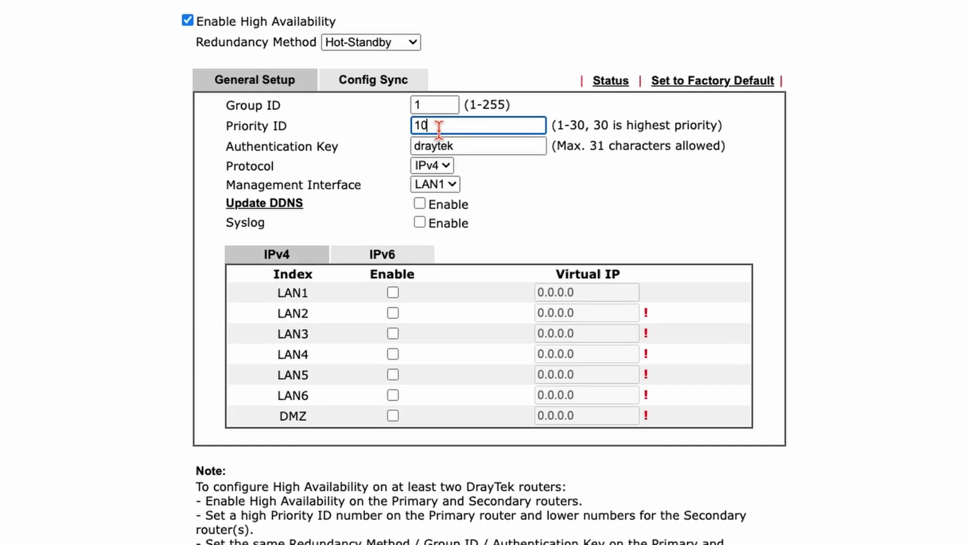
key(BackSpace)
click(725, 234)
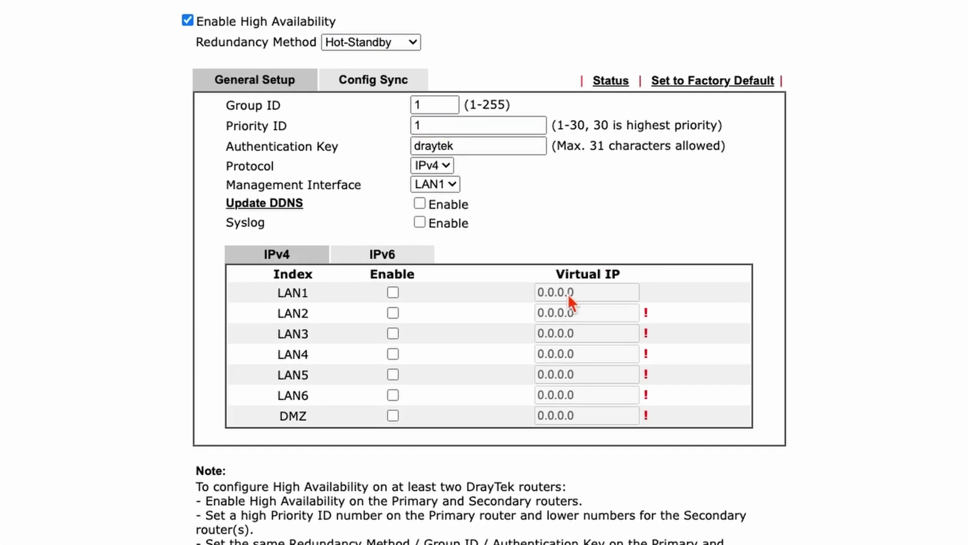
Enable the LAN1 virtual IP and set it to 192.168.1.1.
click(393, 292)
click(606, 292)
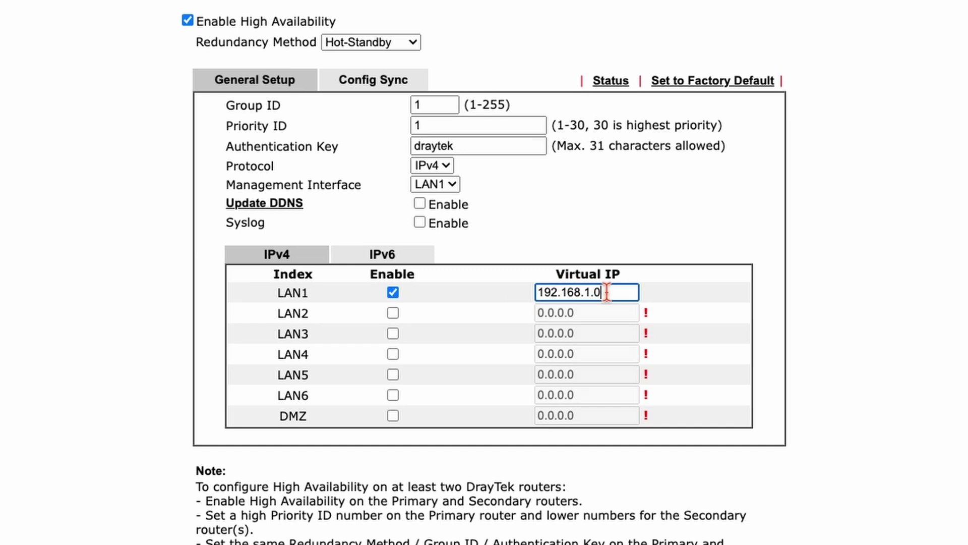
key(BackSpace)
text(1)
click(359, 76)
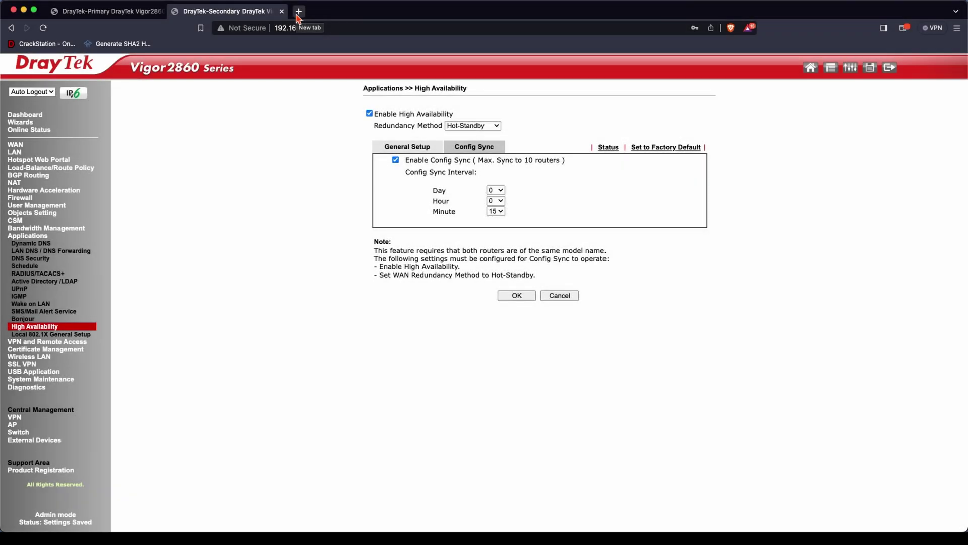
Open 192.168.1.1 in a new browser tab and log in as admin.
click(298, 11)
text(192.1)
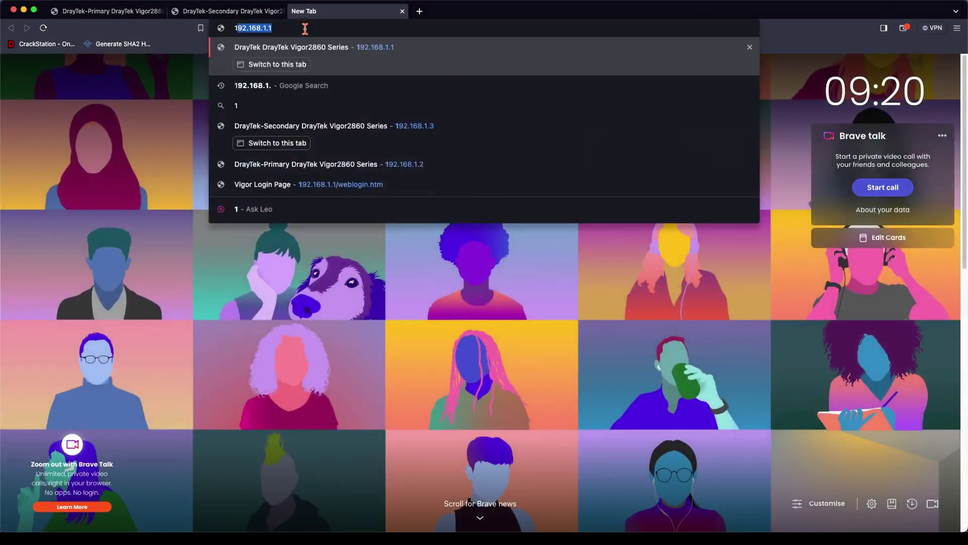
text(68.1.1)
key(Return)
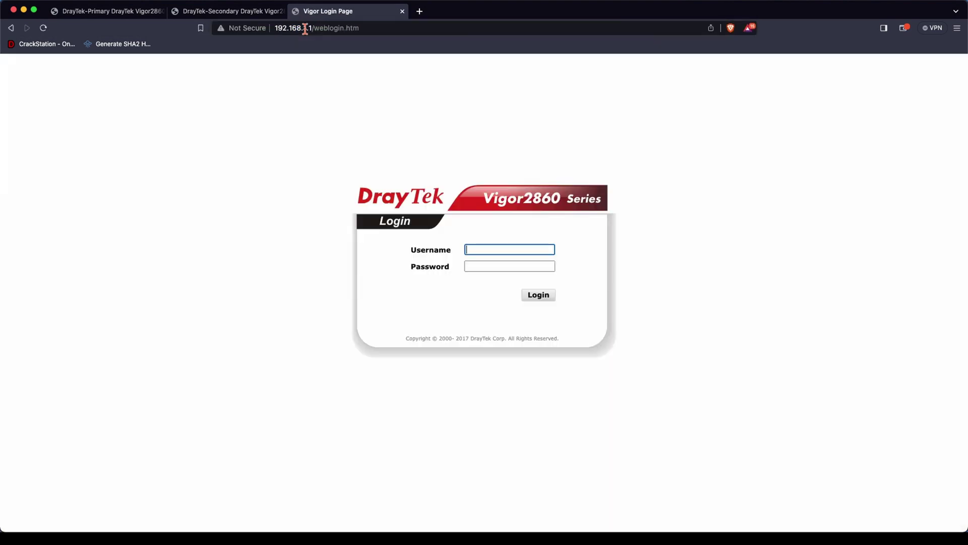
key(Tab)
text(admin)
key(Return)
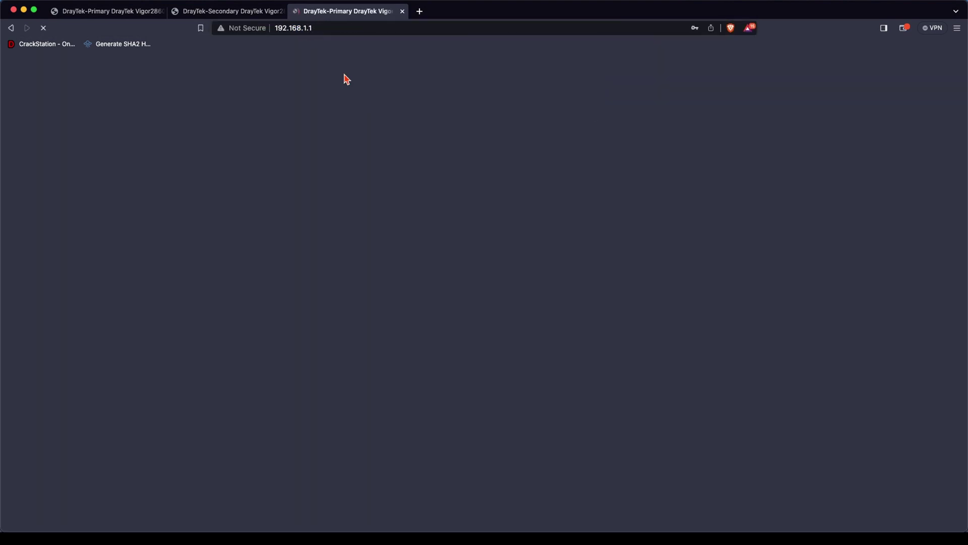
key(Return)
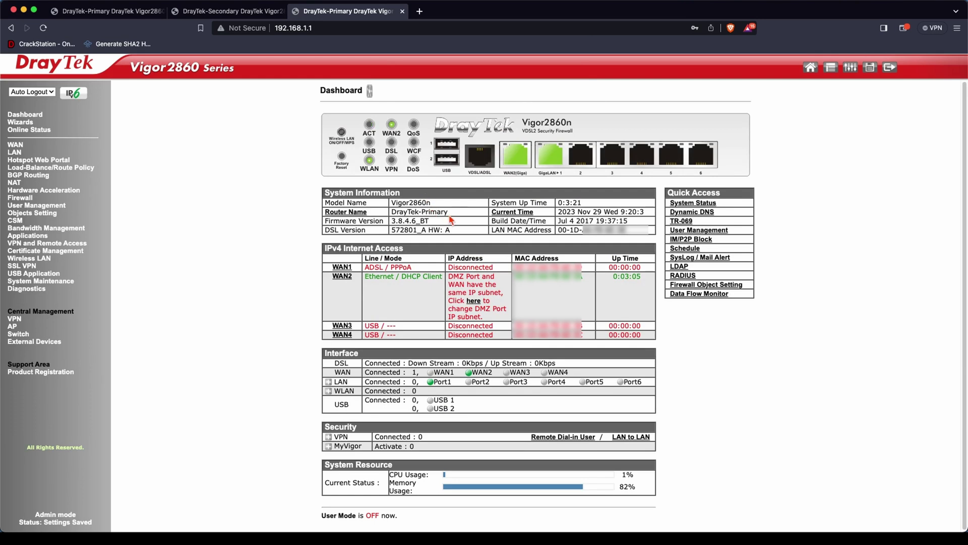
Confirm the router name DrayTek-Primary, then open Diagnostics > High Availability Status.
drag(448, 211, 392, 212)
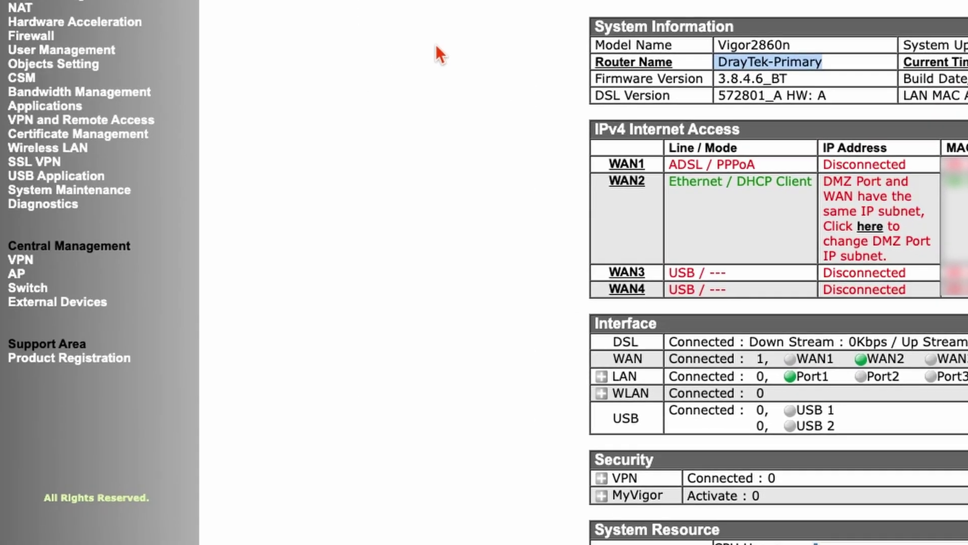
click(30, 149)
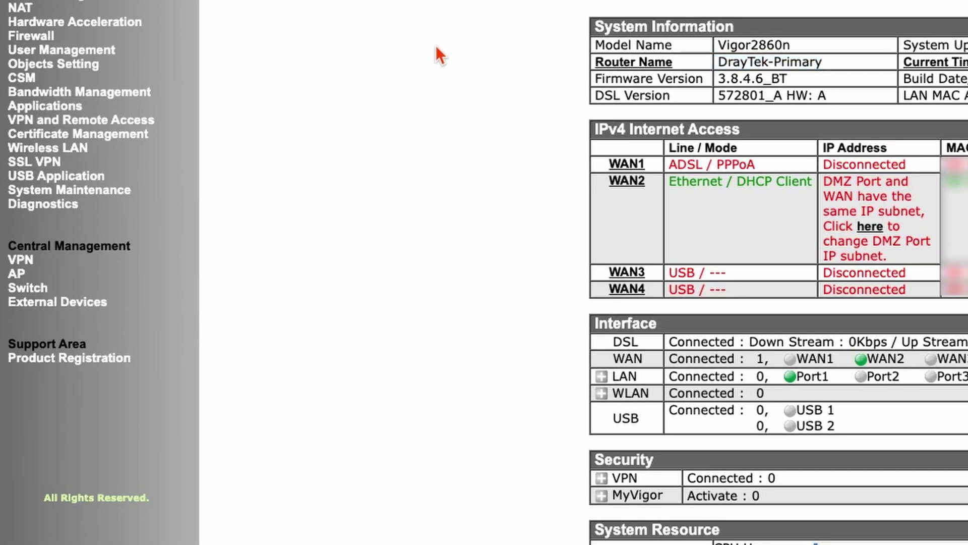
click(65, 206)
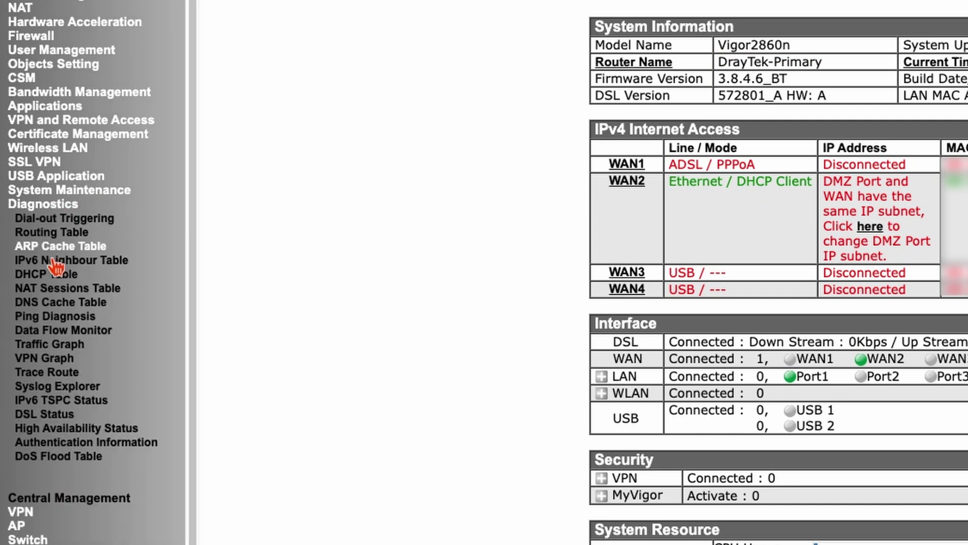
click(64, 430)
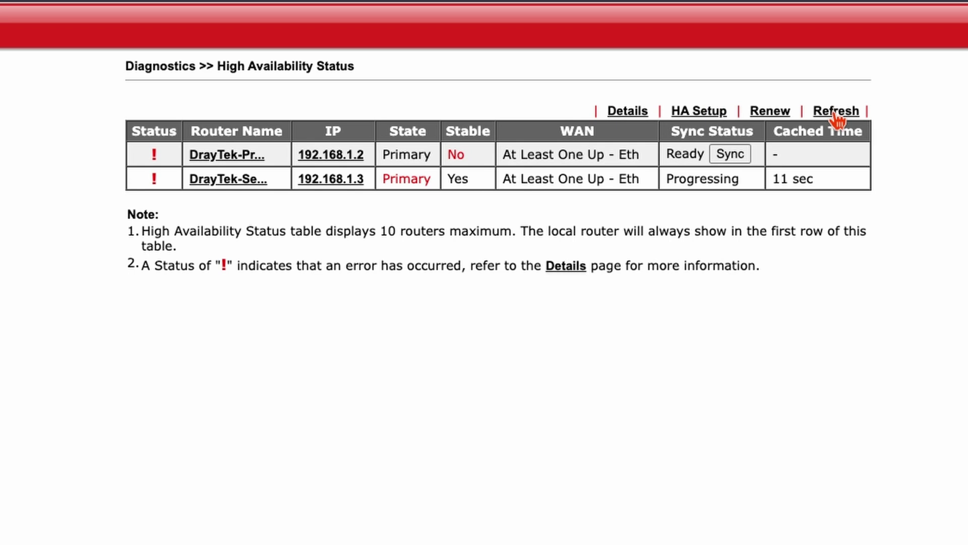
Refresh the HA status table and start continuous pings to 192.168.1.1 and 8.8.8.8 in two terminals.
click(834, 115)
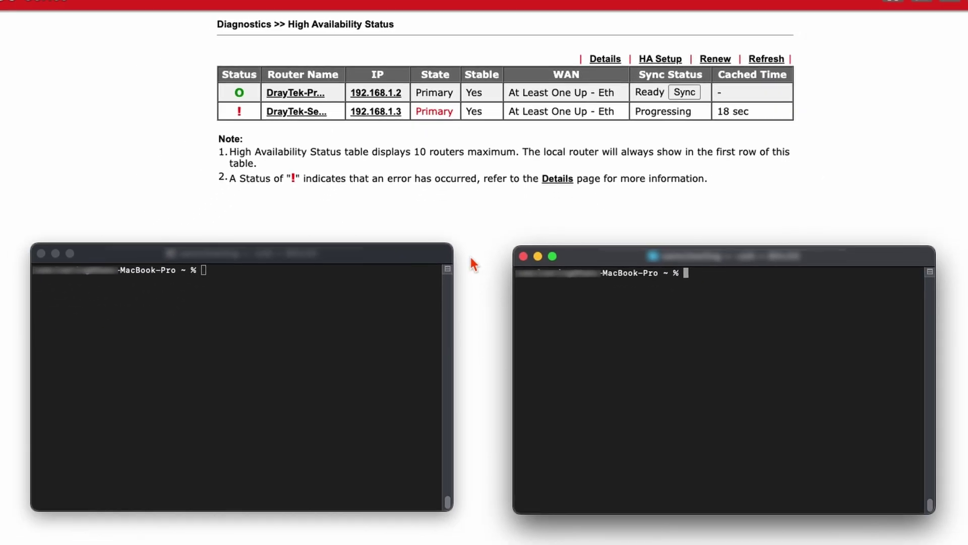
click(368, 335)
text(ping 192.168.1.1)
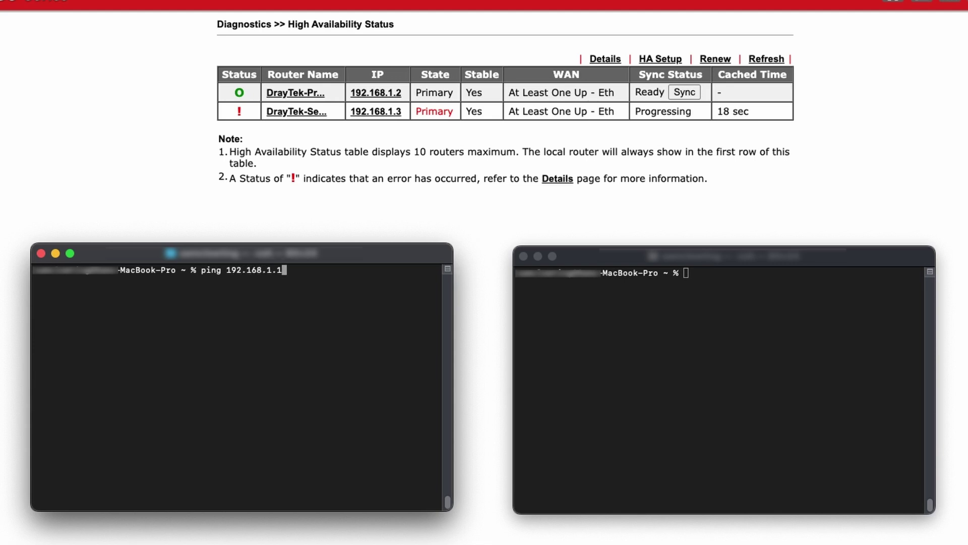
key(Return)
click(713, 369)
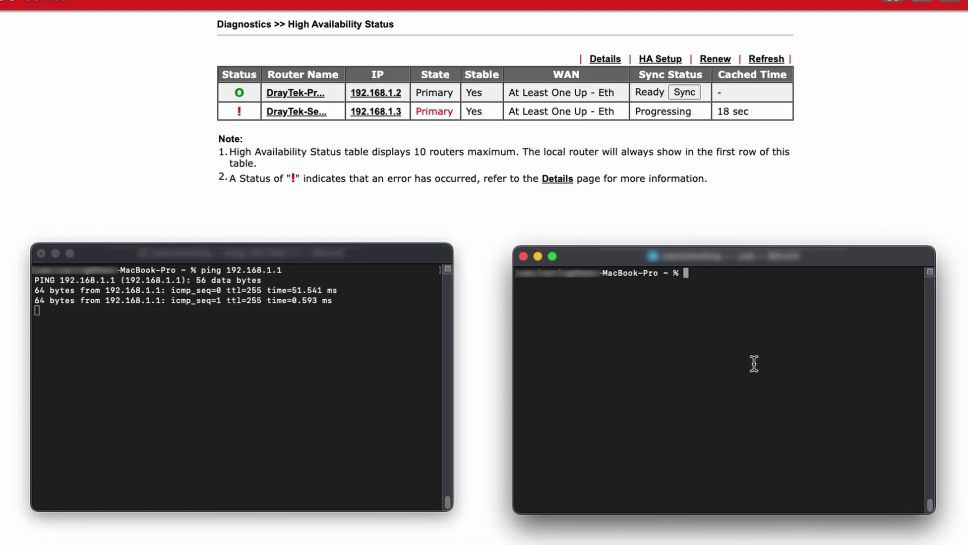
text(ping 8.8.8.8)
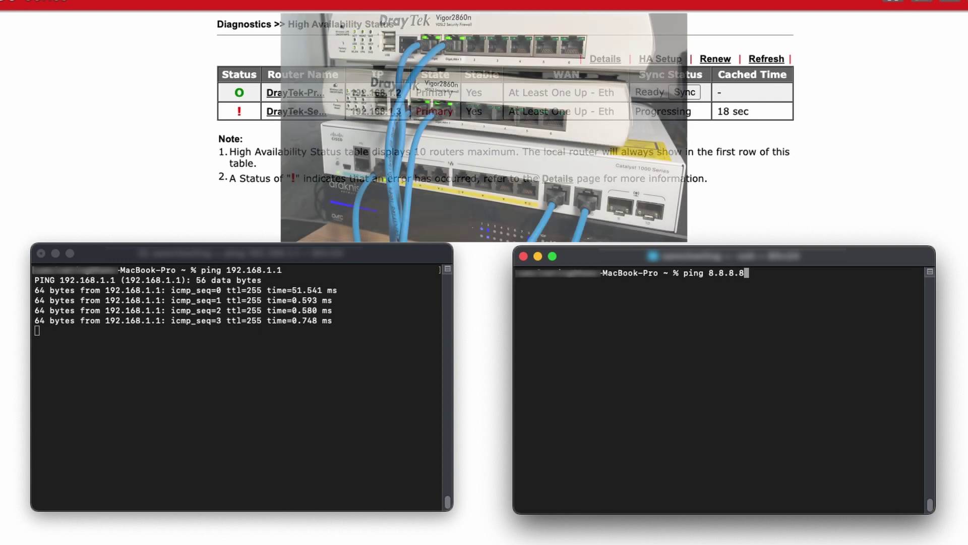
key(Return)
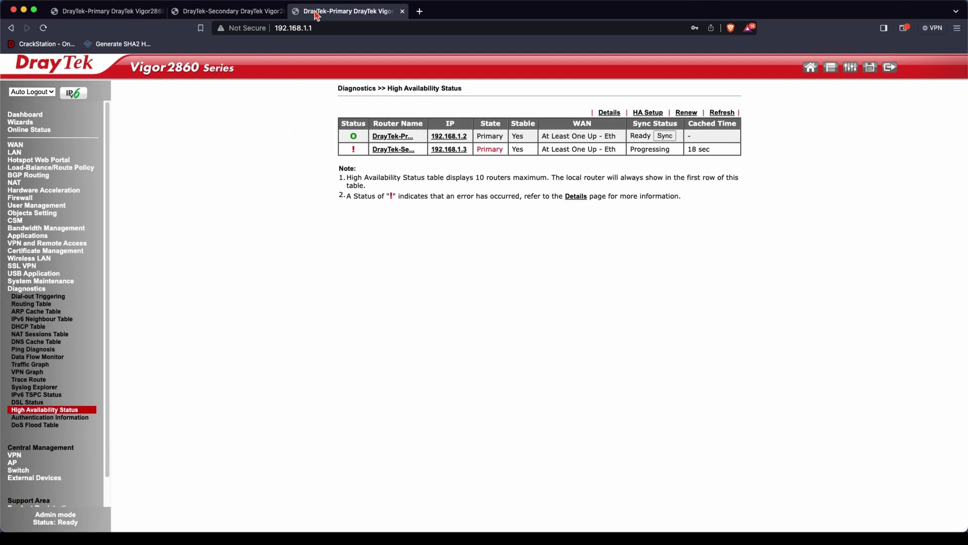
Reload 192.168.1.1, log in as admin, and confirm the Dashboard router name is DrayTek-Secondary.
click(311, 29)
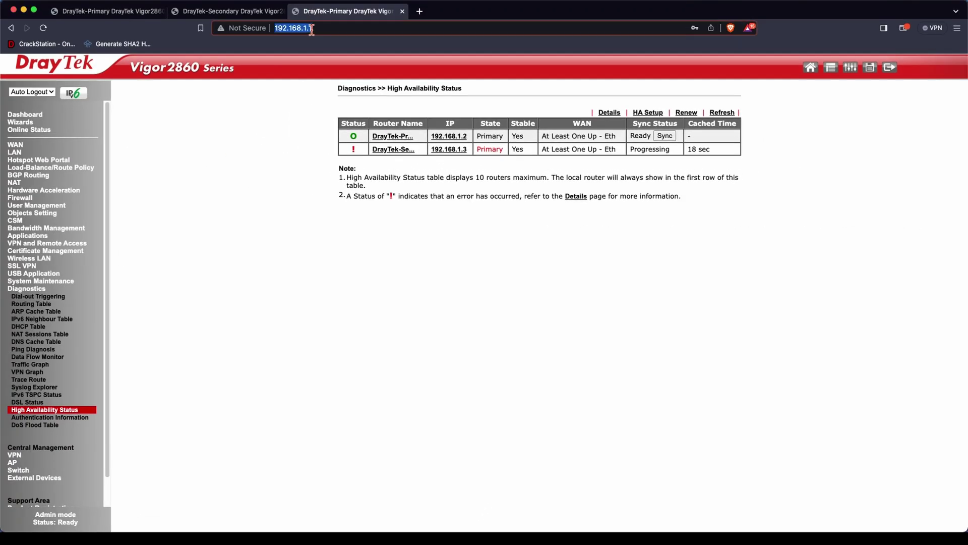
key(Return)
text(admi)
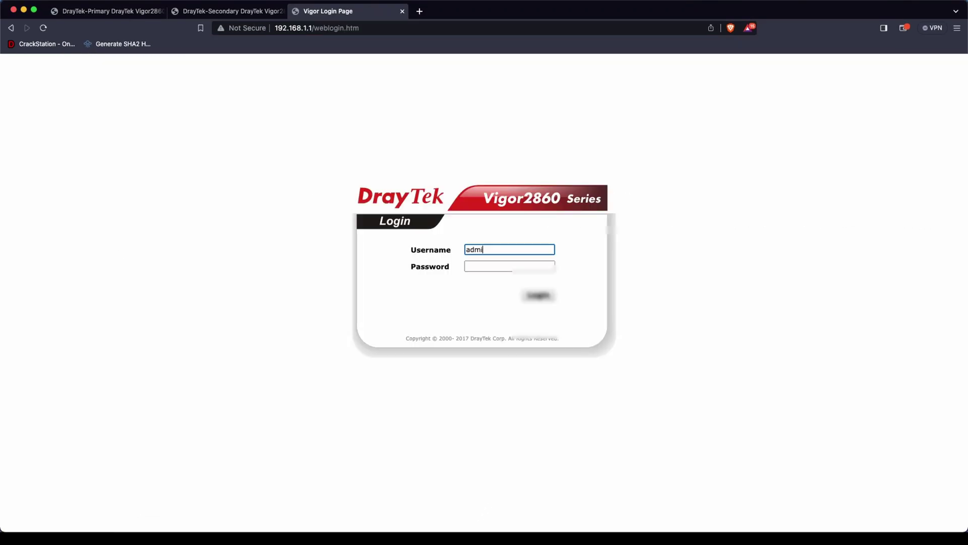
text(n)
key(Tab)
text(a)
key(Return)
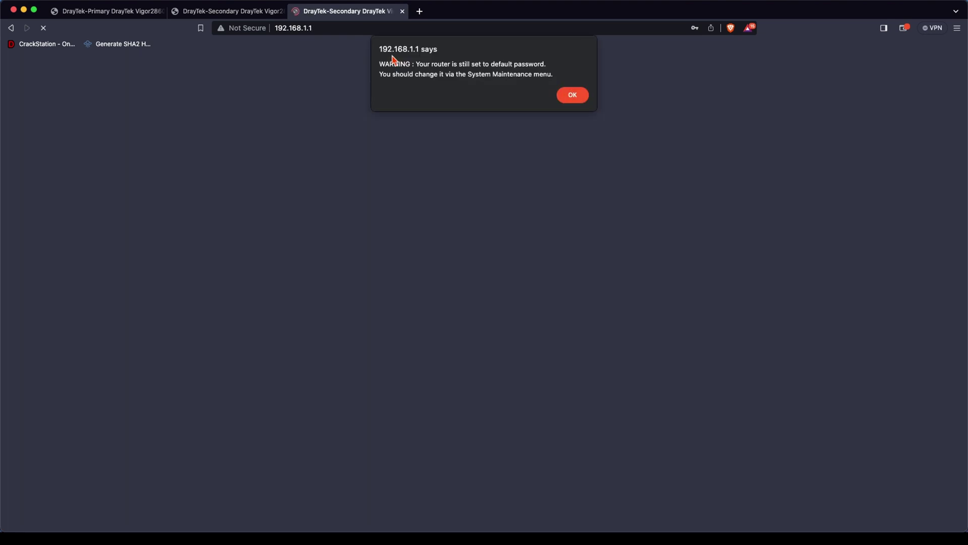
key(Return)
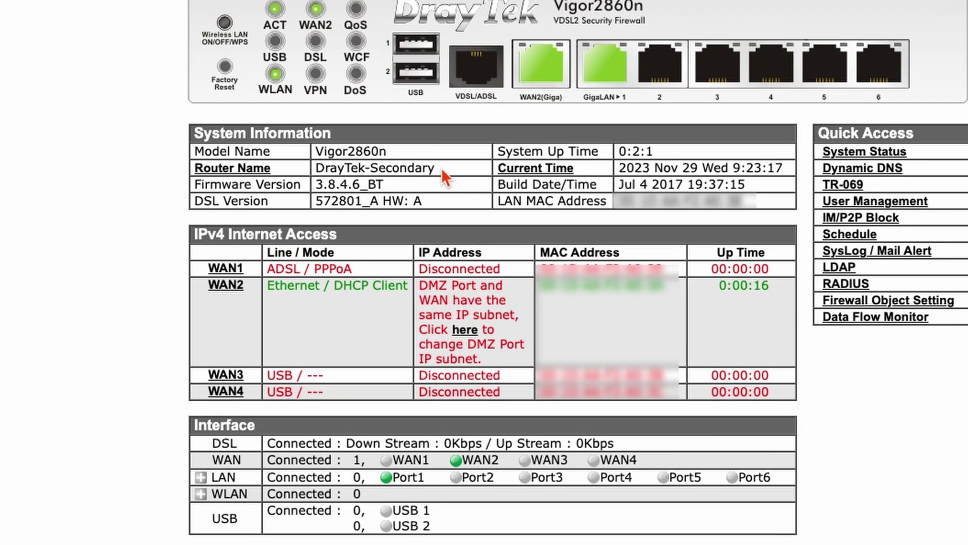
drag(460, 212, 394, 211)
drag(321, 169, 313, 169)
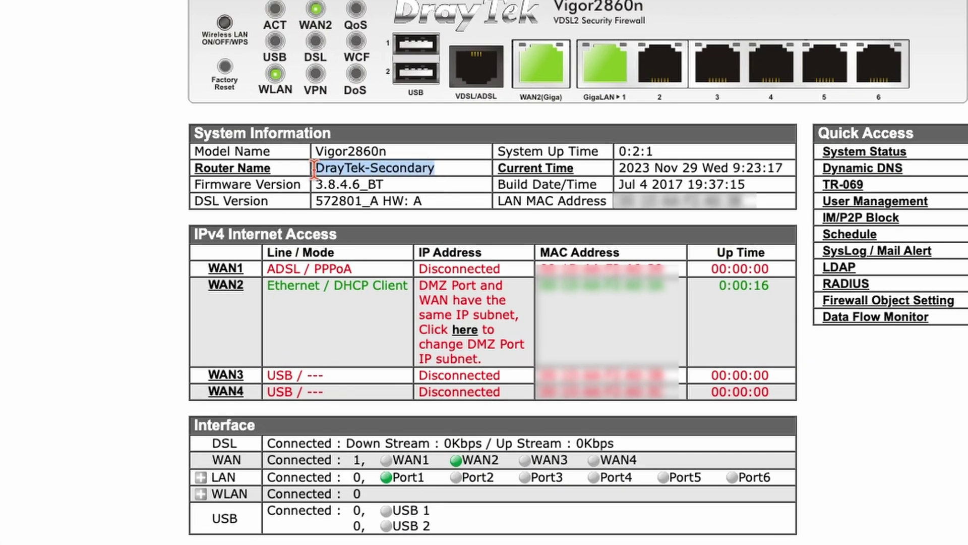